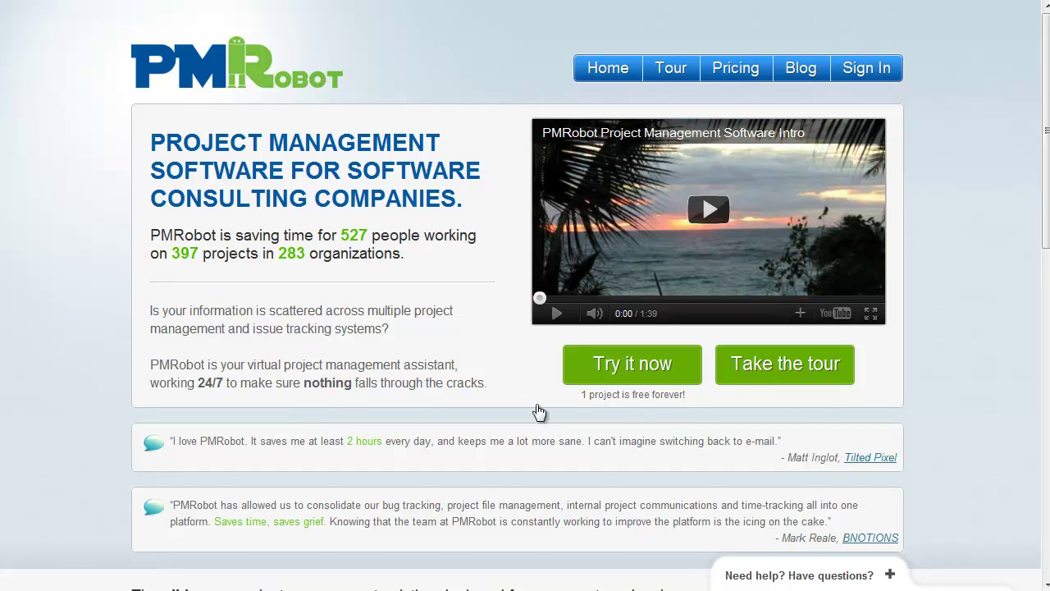
Sign up for a new PMRobot account with a new email address, reaching the Getting Started form
click(615, 369)
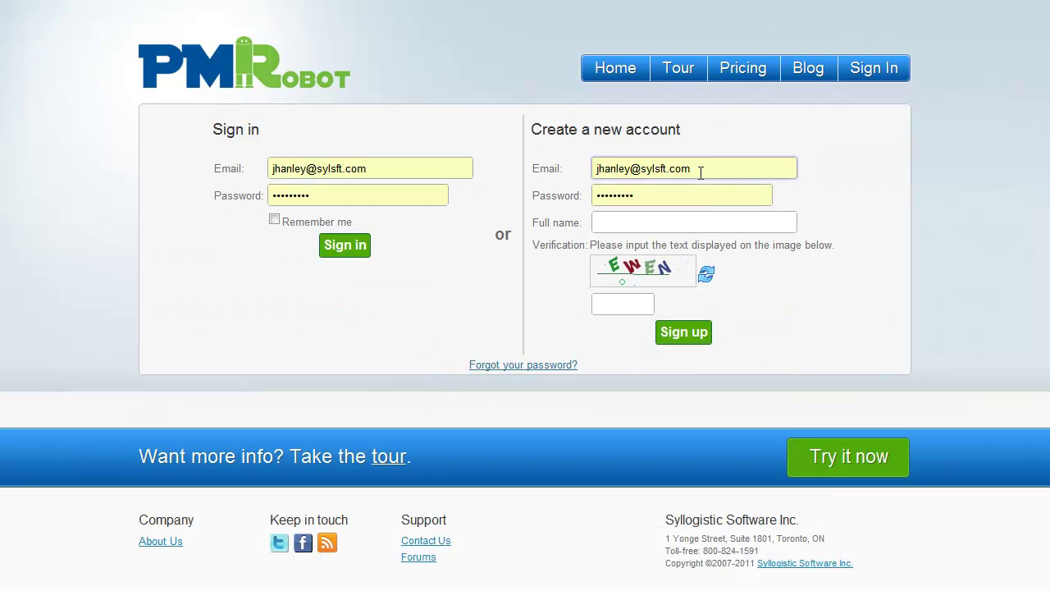
triple_click(698, 170)
key(BackSpace)
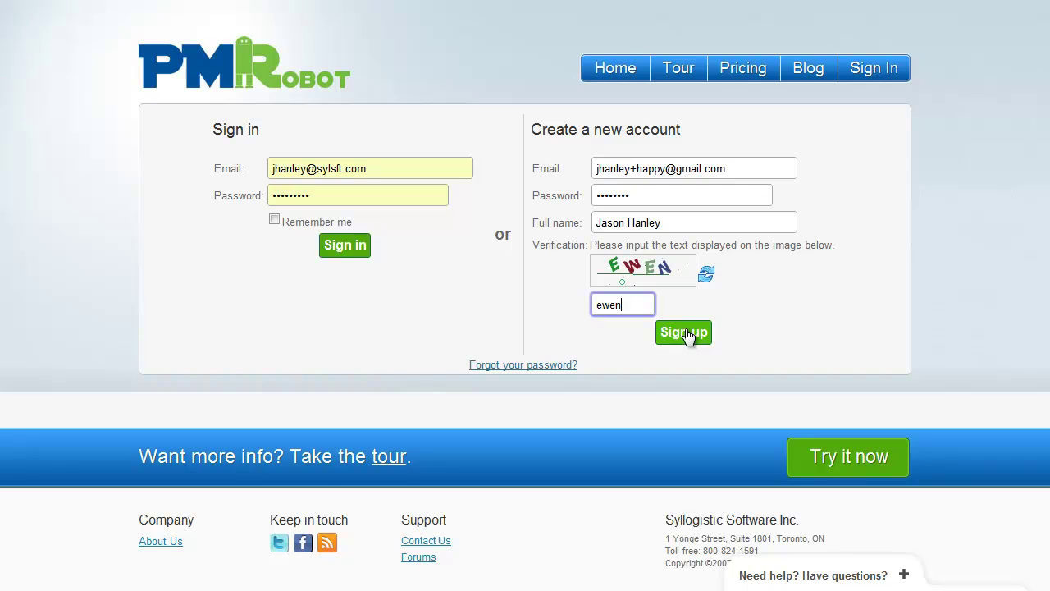
click(692, 333)
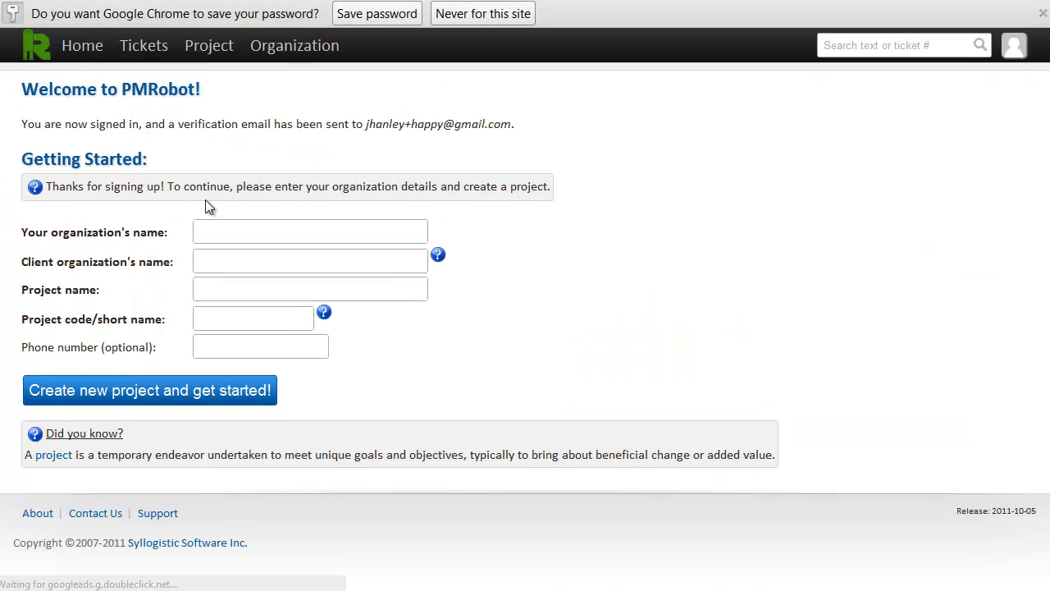
click(206, 231)
Enter Happy Apps as the organization and Muffinopia as the client
click(215, 197)
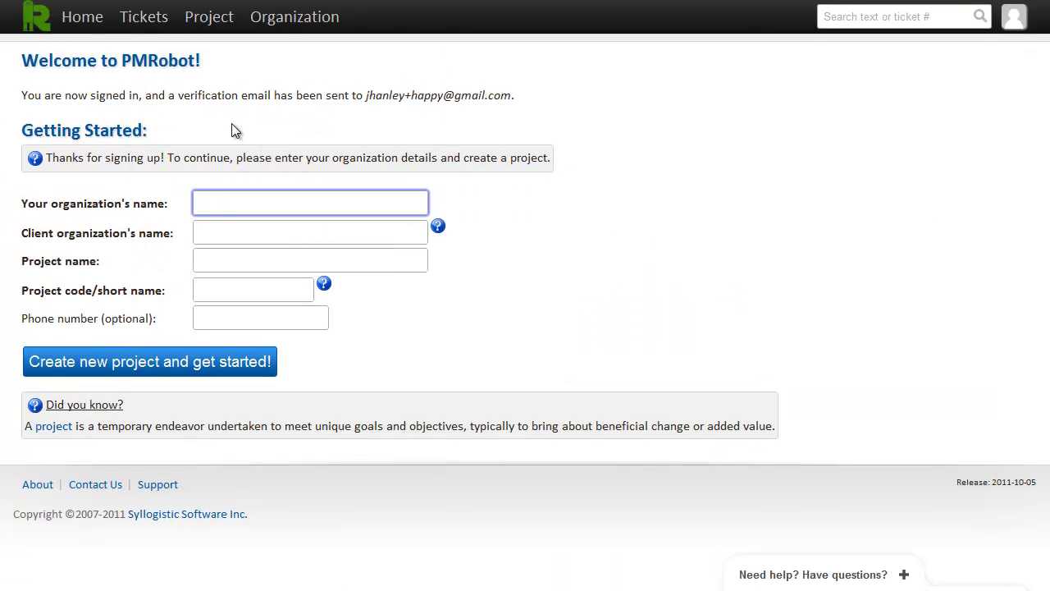
text(H)
key(Down)
key(Tab)
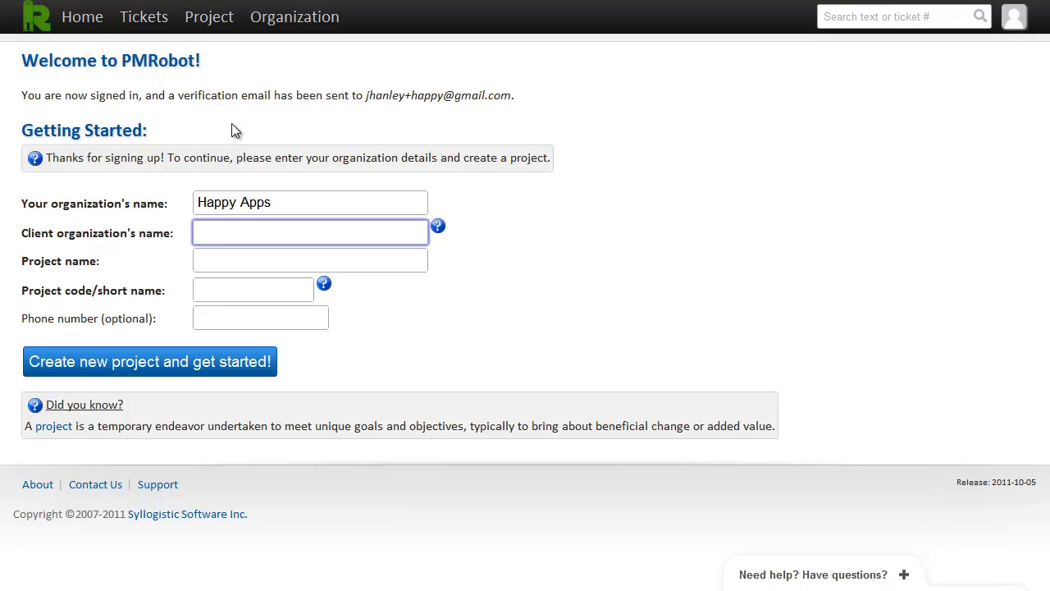
text(Mu)
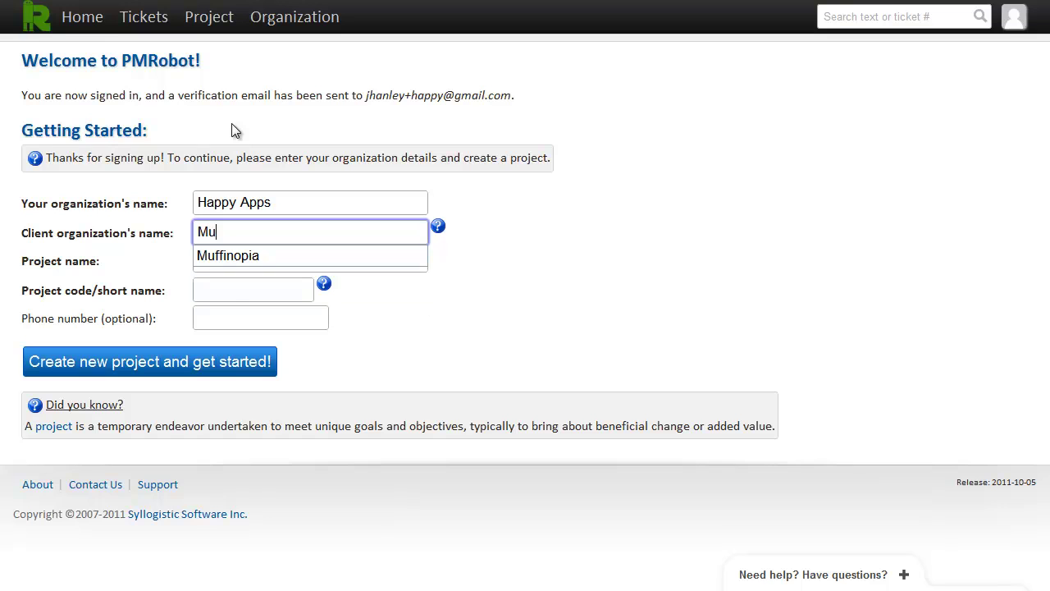
key(Down)
key(Return)
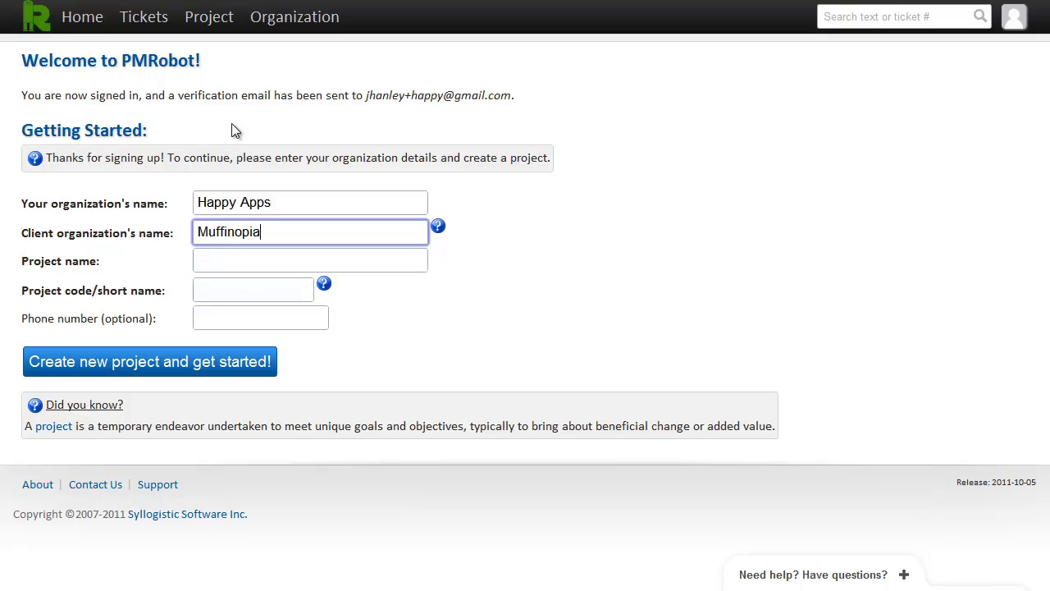
key(Tab)
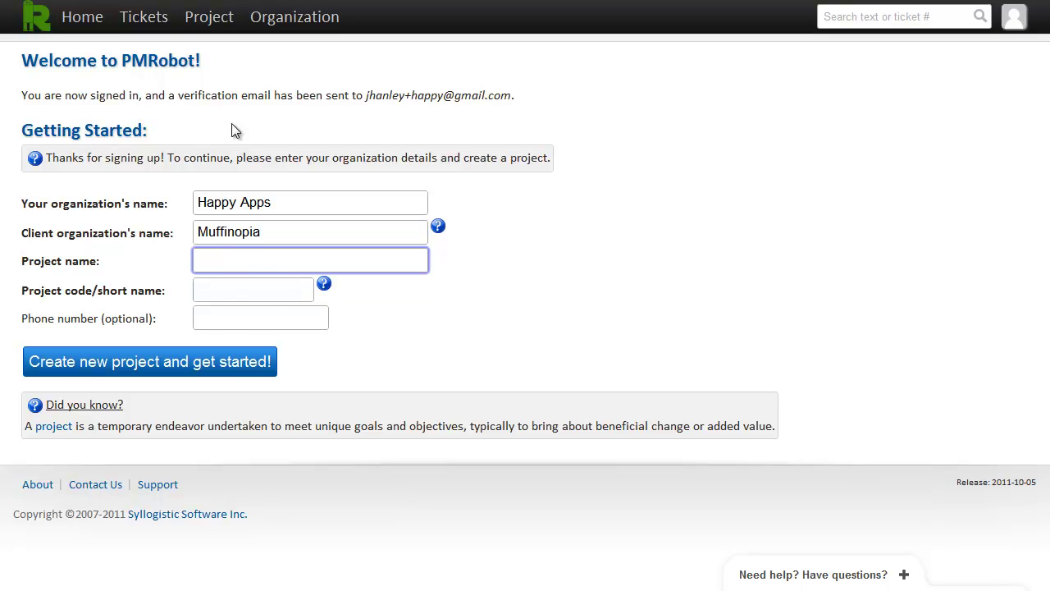
Name the project Muffin Finder with code muffin and create it
text(Mu)
key(Down)
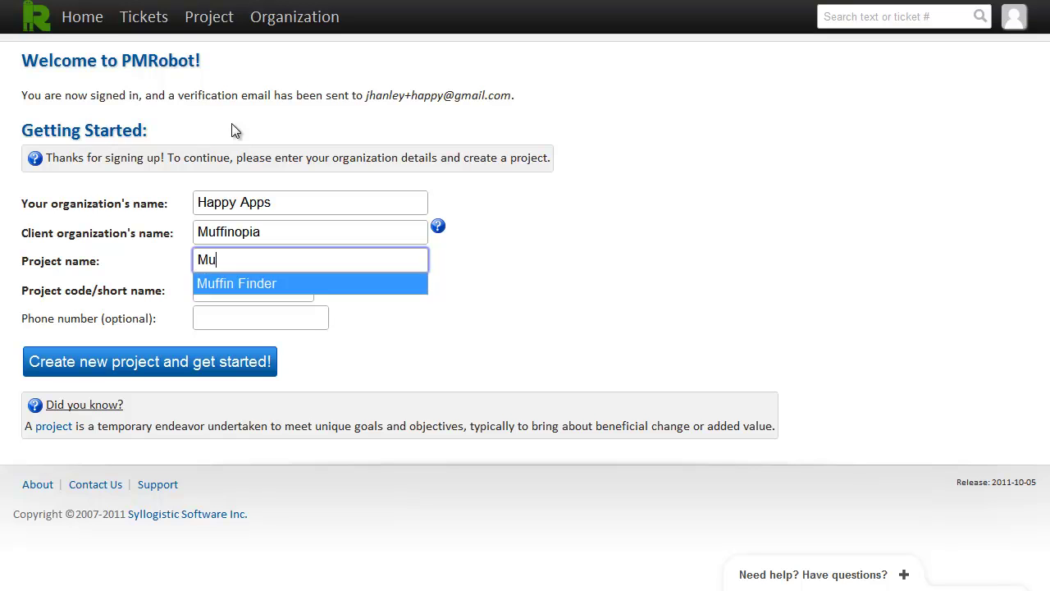
key(Return)
key(Tab)
text(muf)
key(Down)
key(Return)
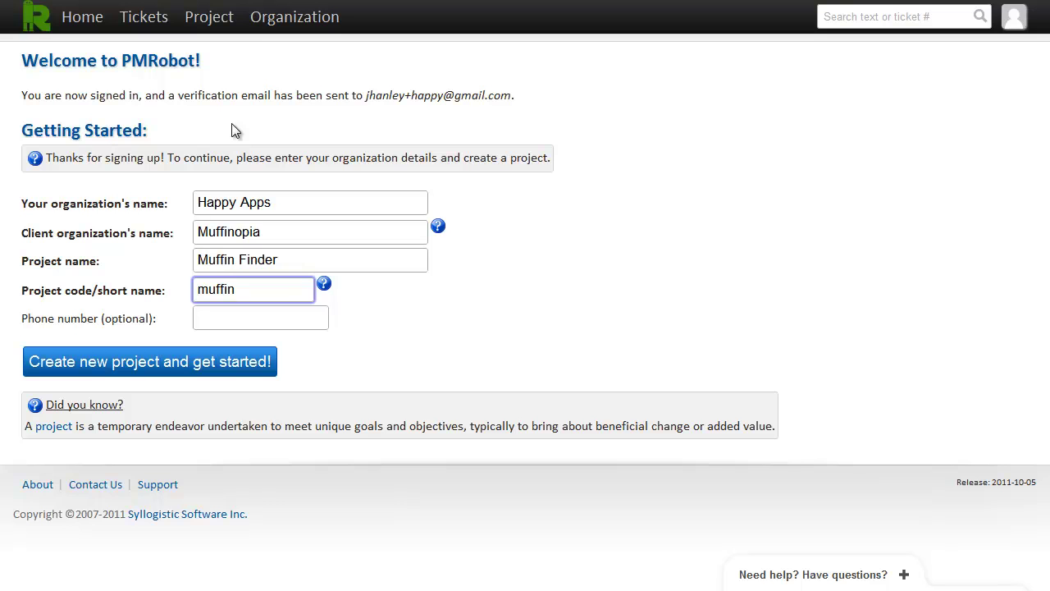
click(85, 363)
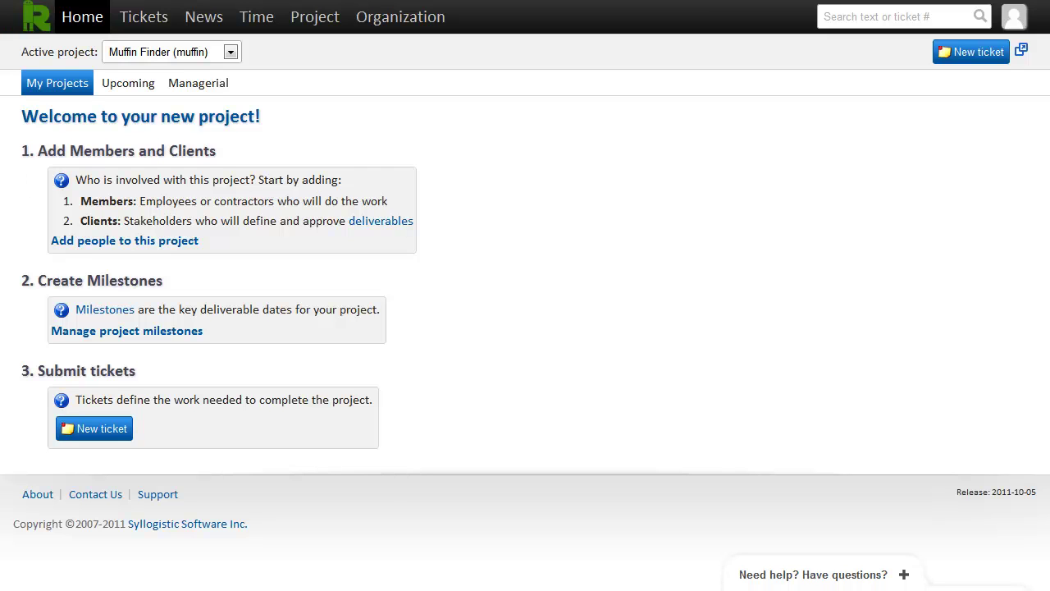
Go to the Add people page for Muffin Finder from the welcome page
click(93, 245)
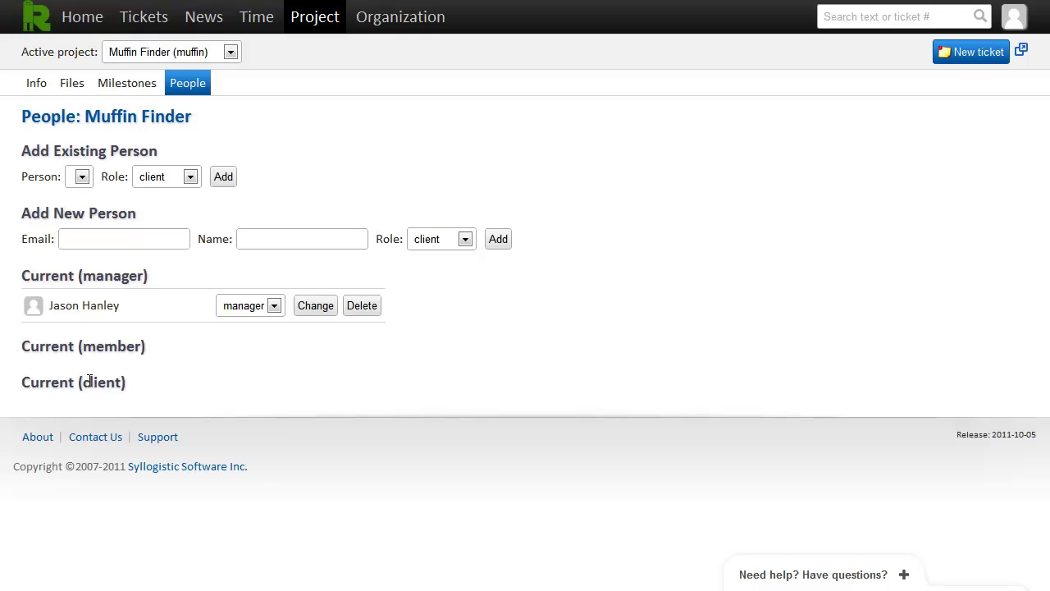
Add a new person with the client role, entering their email and name, and confirm user creation
click(87, 238)
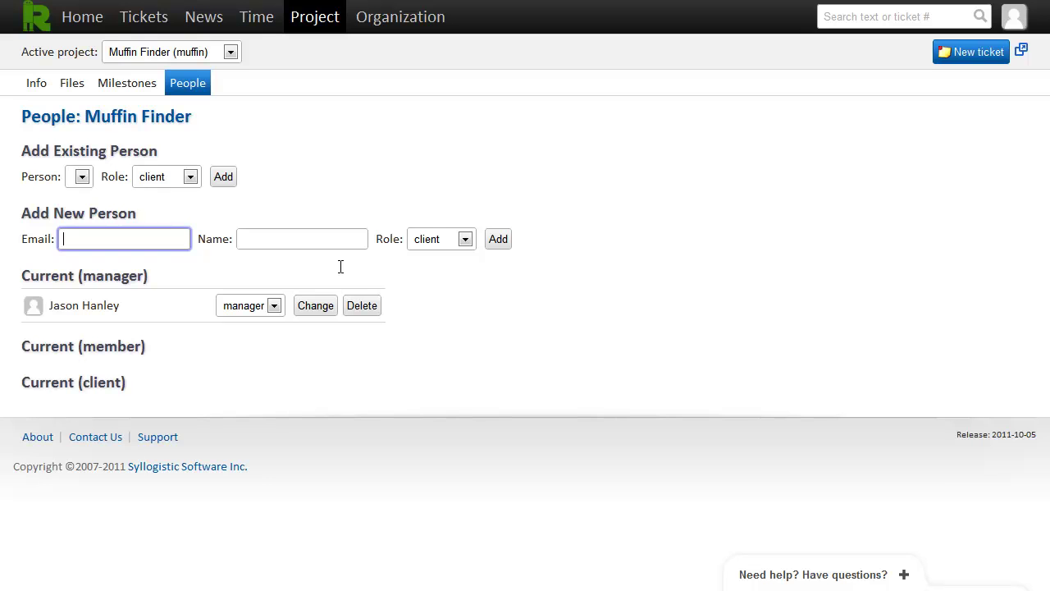
key(Tab)
text(Sally Client)
key(Tab)
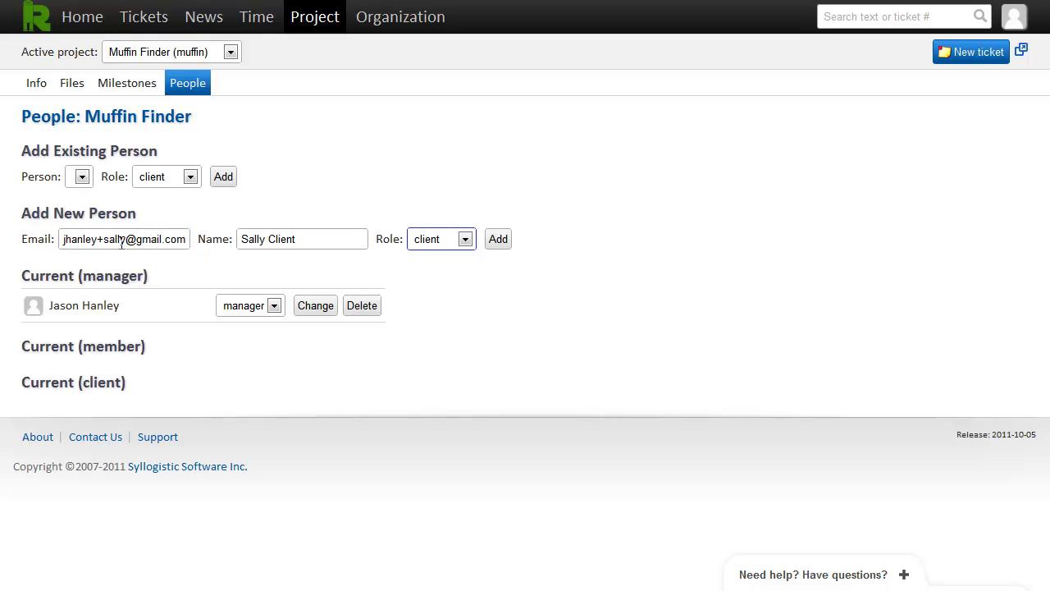
click(296, 239)
click(503, 240)
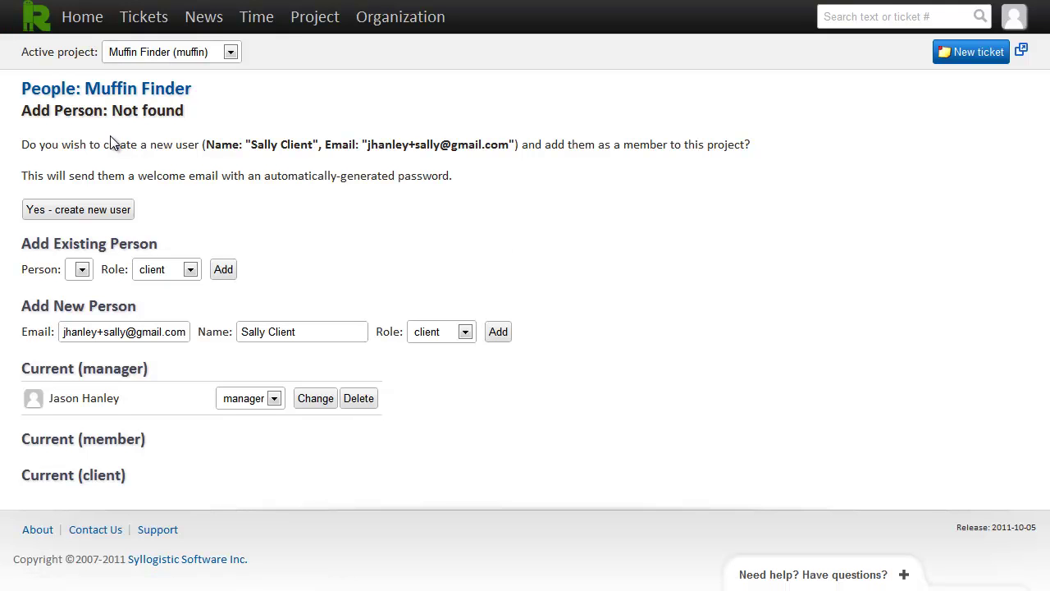
click(96, 212)
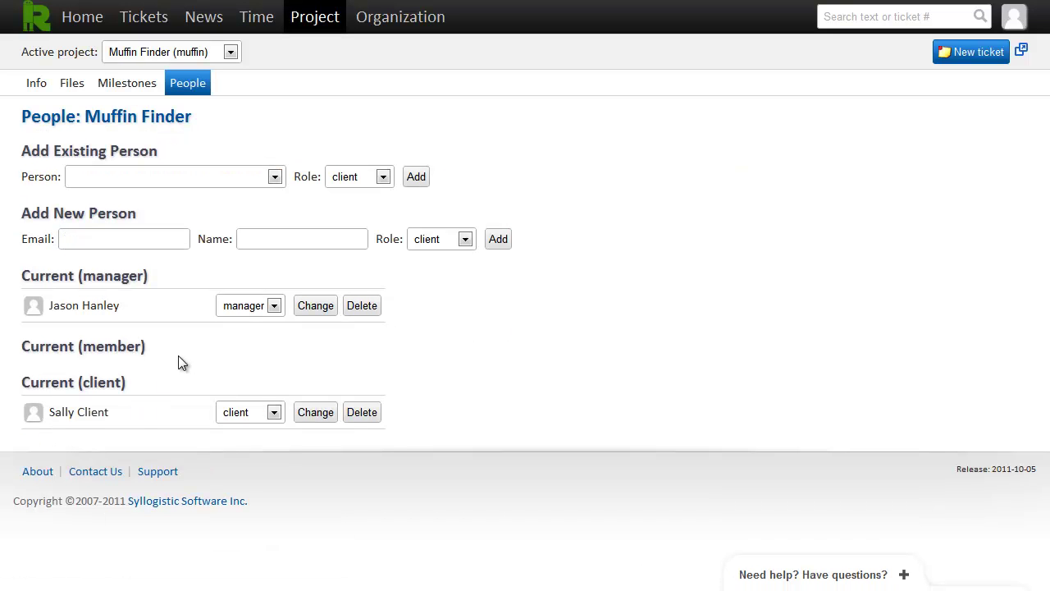
Add a developer as a new person with the member role and confirm creating the account
click(93, 238)
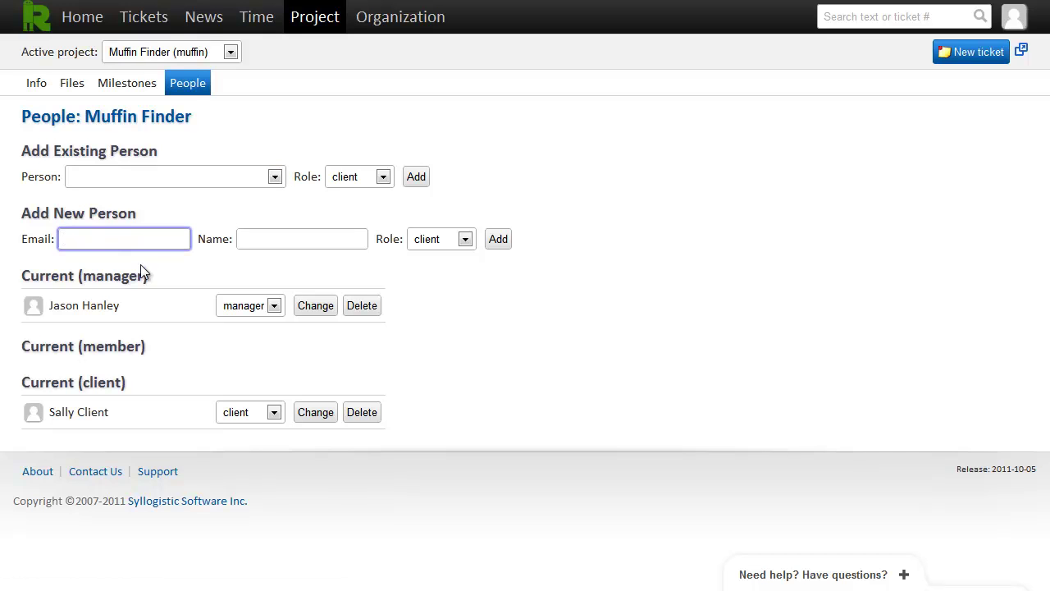
key(Tab)
text(Bob Developer)
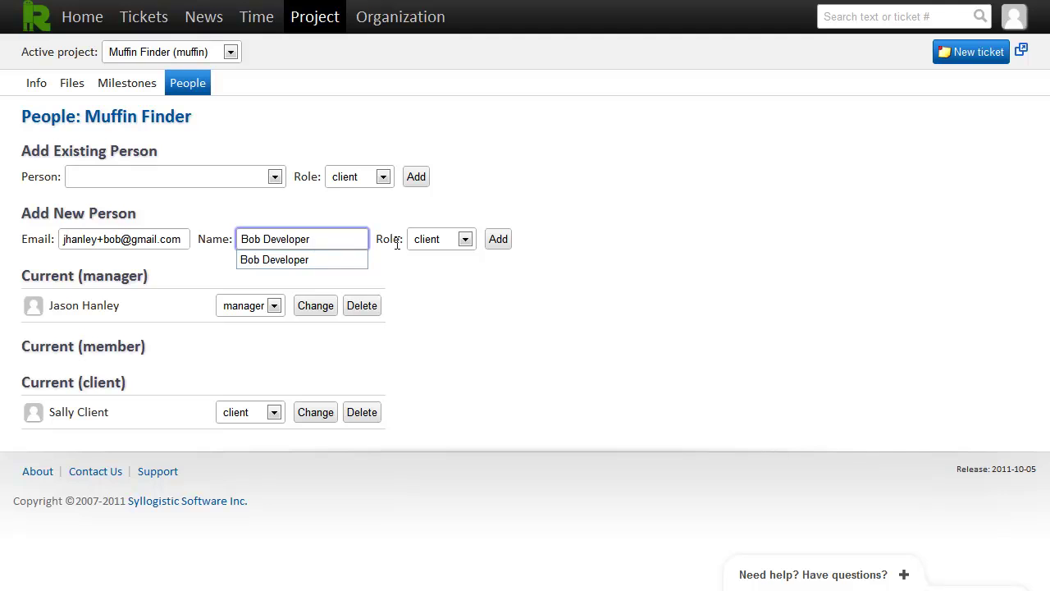
click(428, 248)
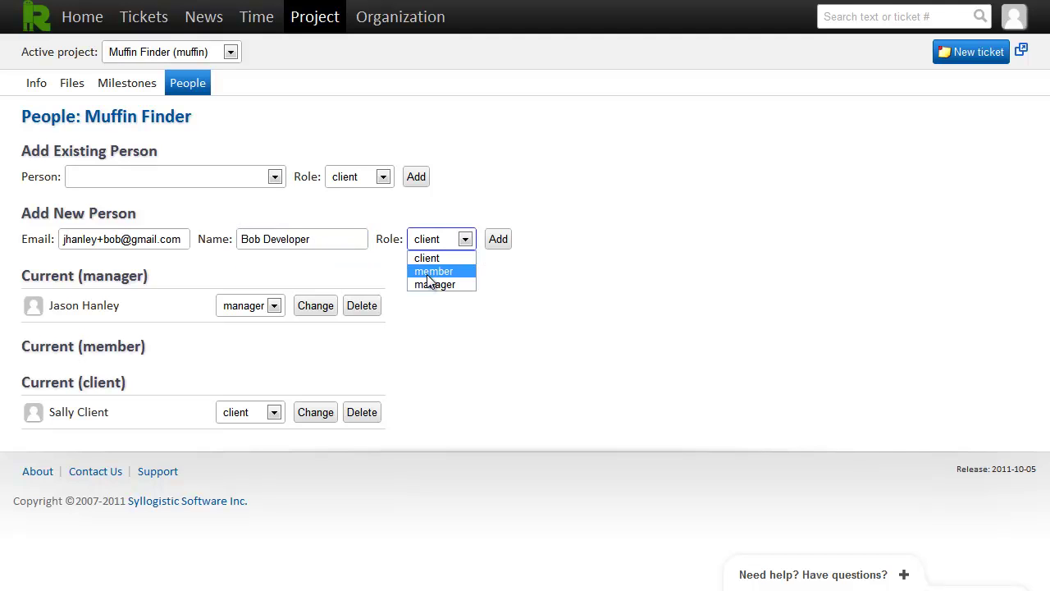
click(428, 275)
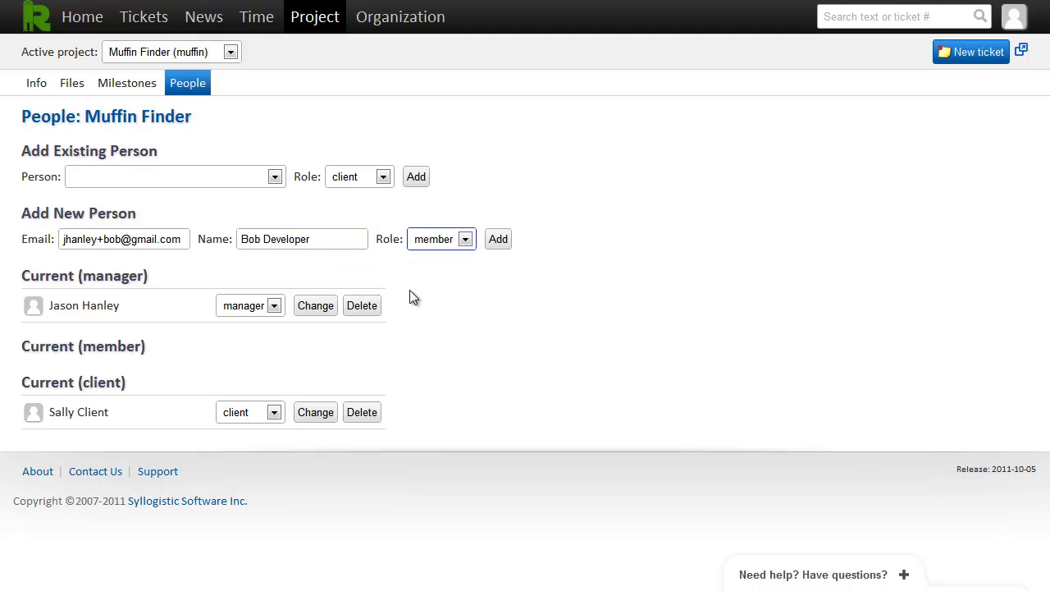
click(500, 248)
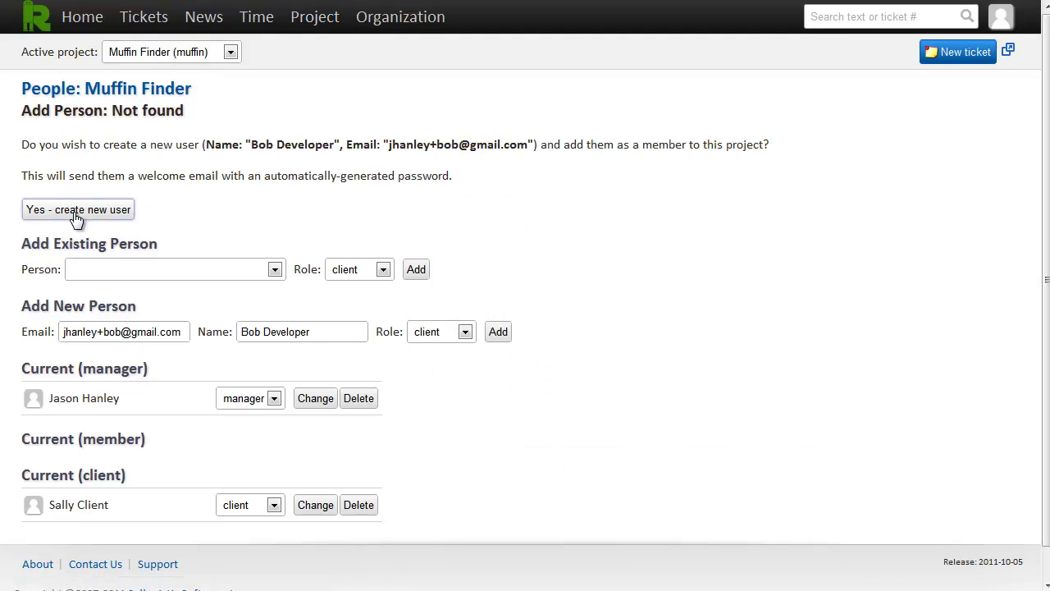
click(76, 212)
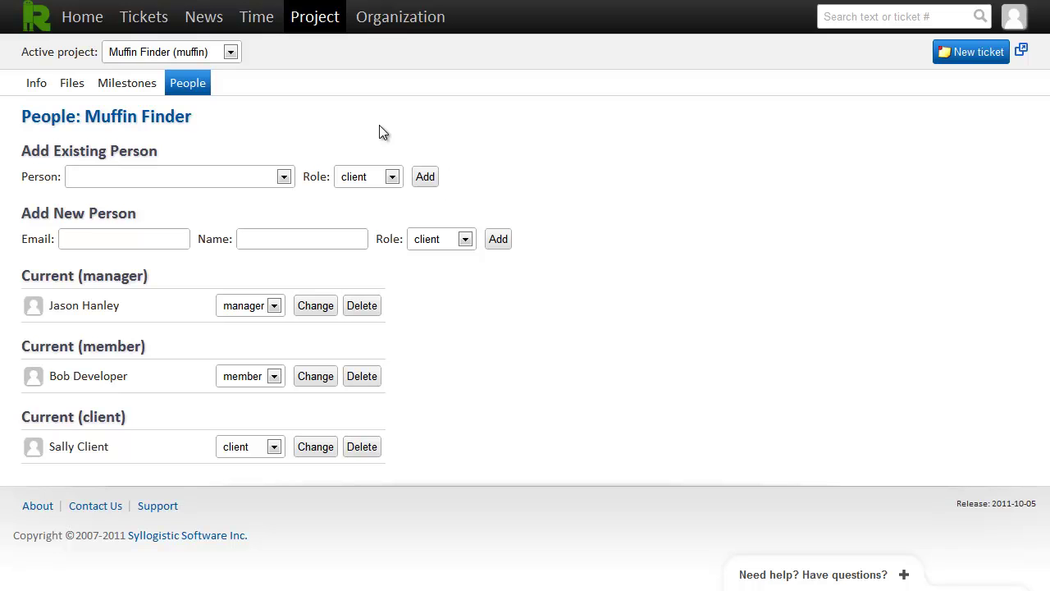
Return Home and open Manage project milestones
click(82, 18)
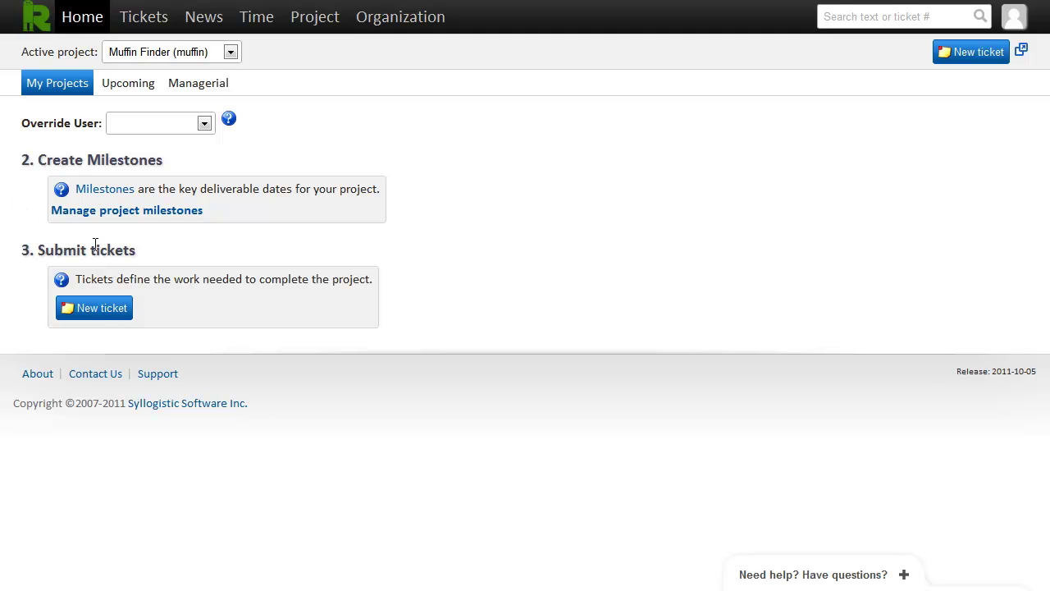
click(130, 215)
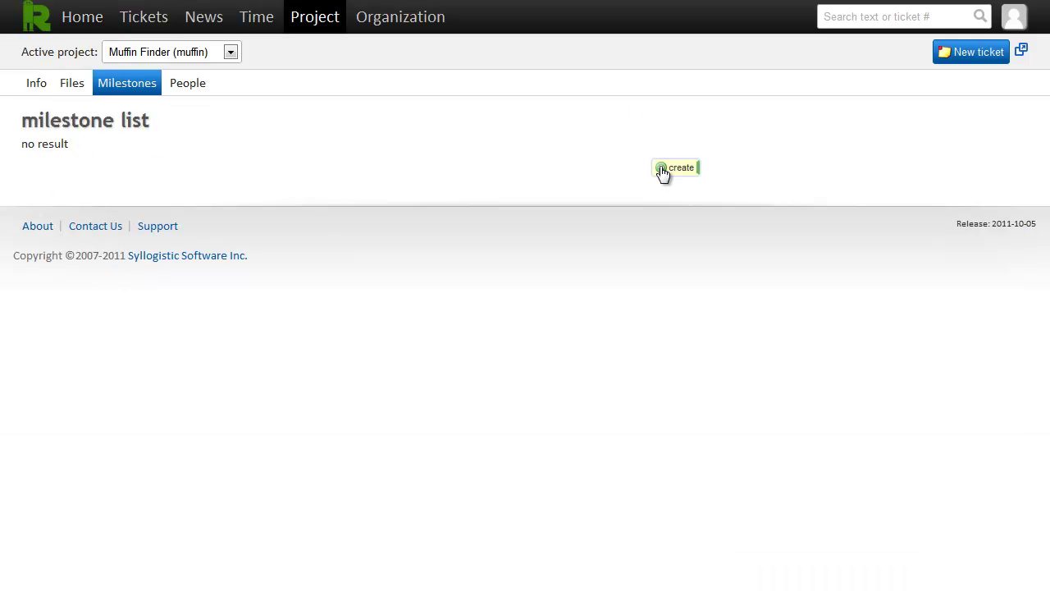
Save a Beta milestone due October 31, 2011, using save and add
click(676, 171)
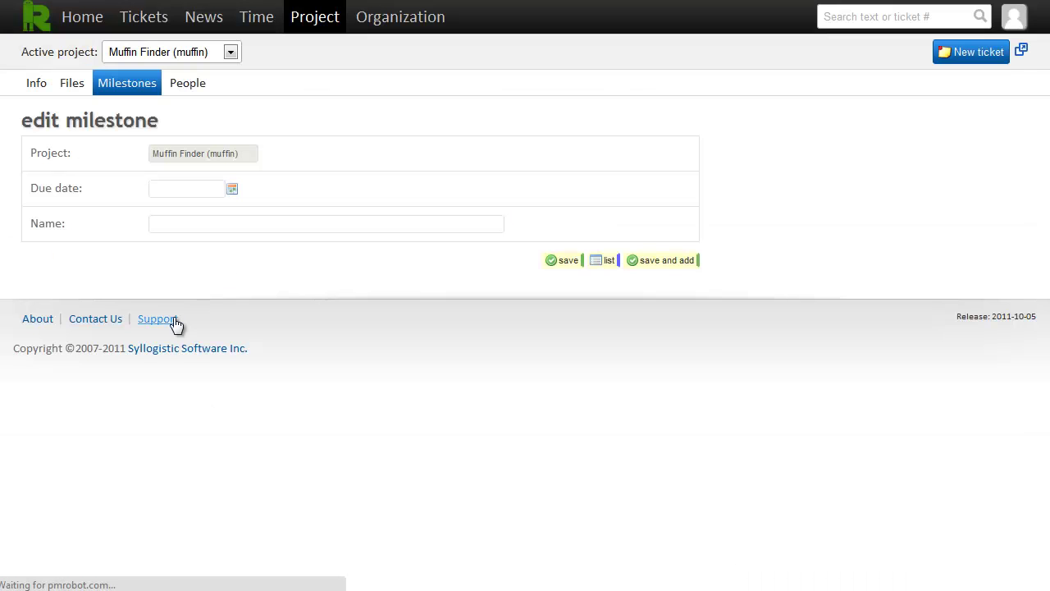
click(232, 190)
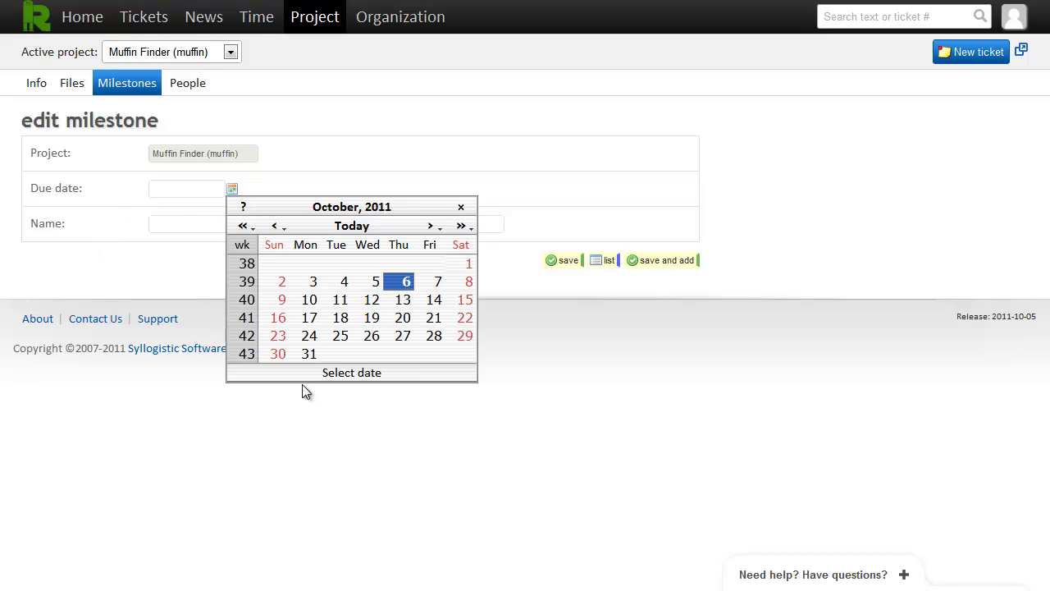
click(308, 355)
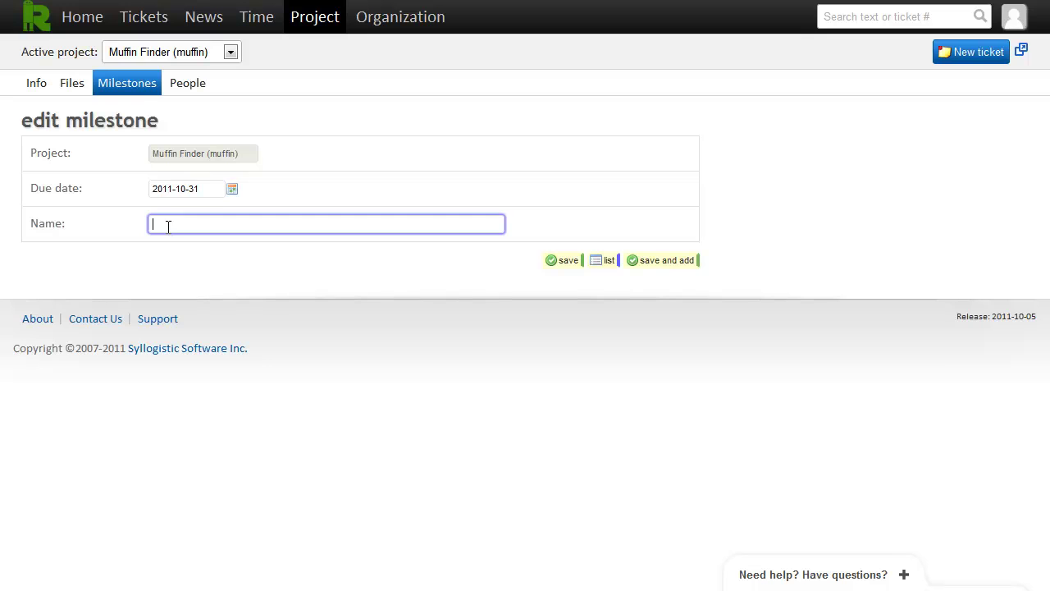
text(Beta)
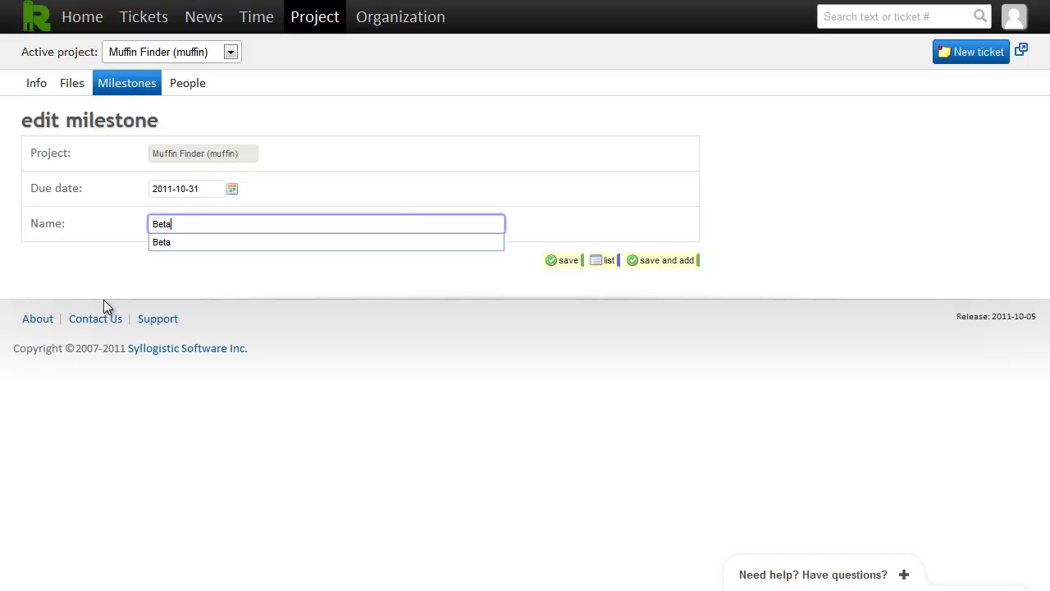
click(200, 271)
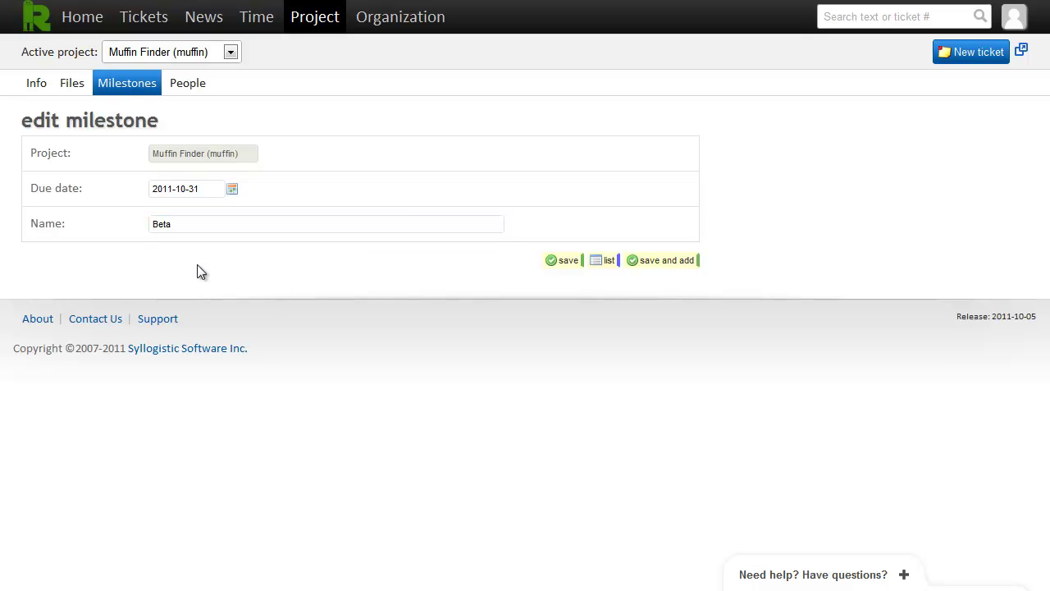
click(661, 262)
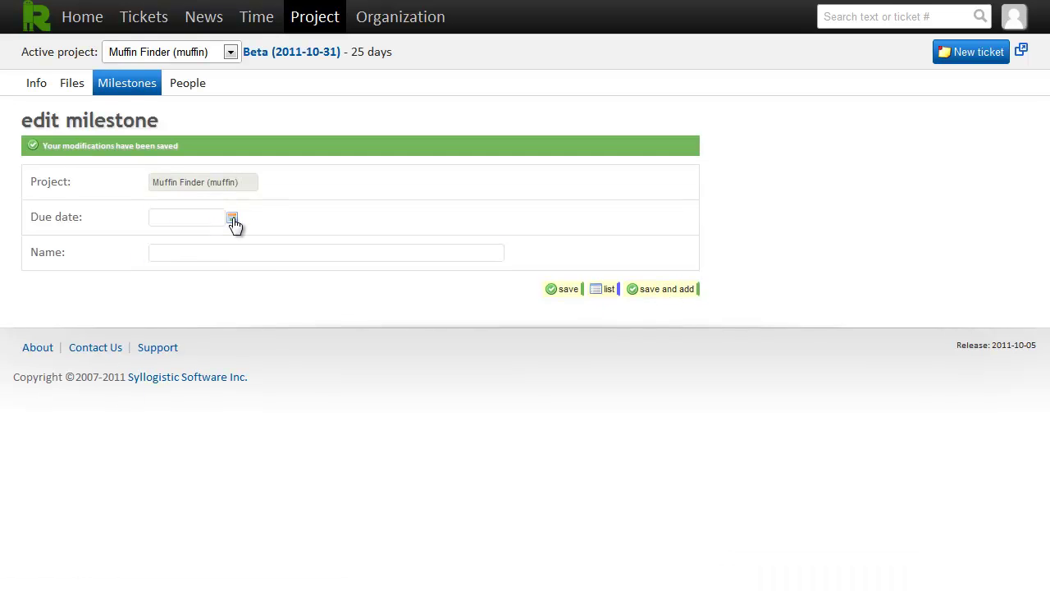
Save a Final milestone due November 30, 2011, then view the milestone list
click(232, 220)
click(431, 255)
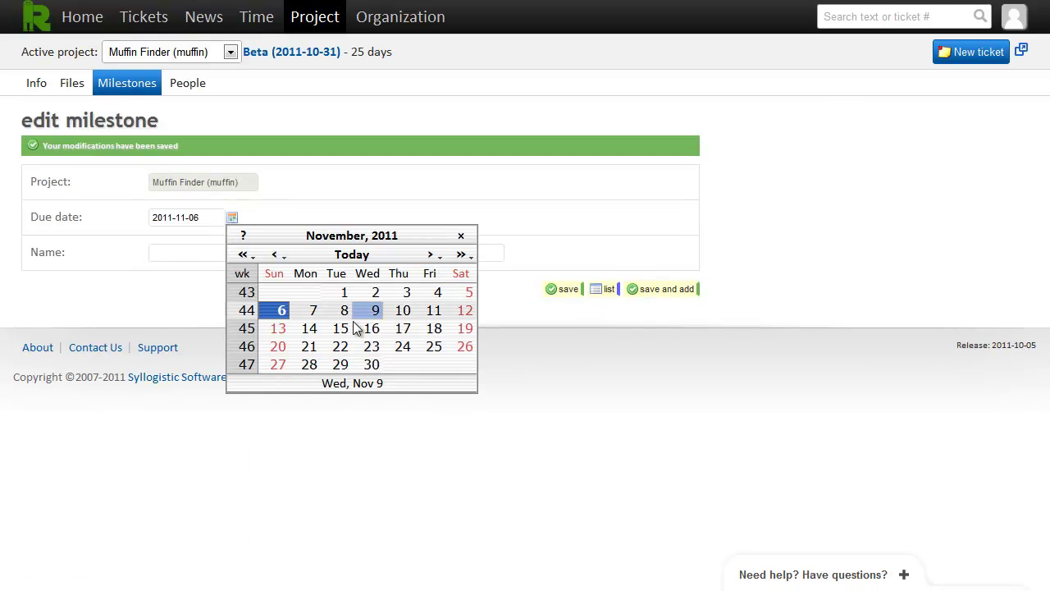
click(369, 364)
click(169, 254)
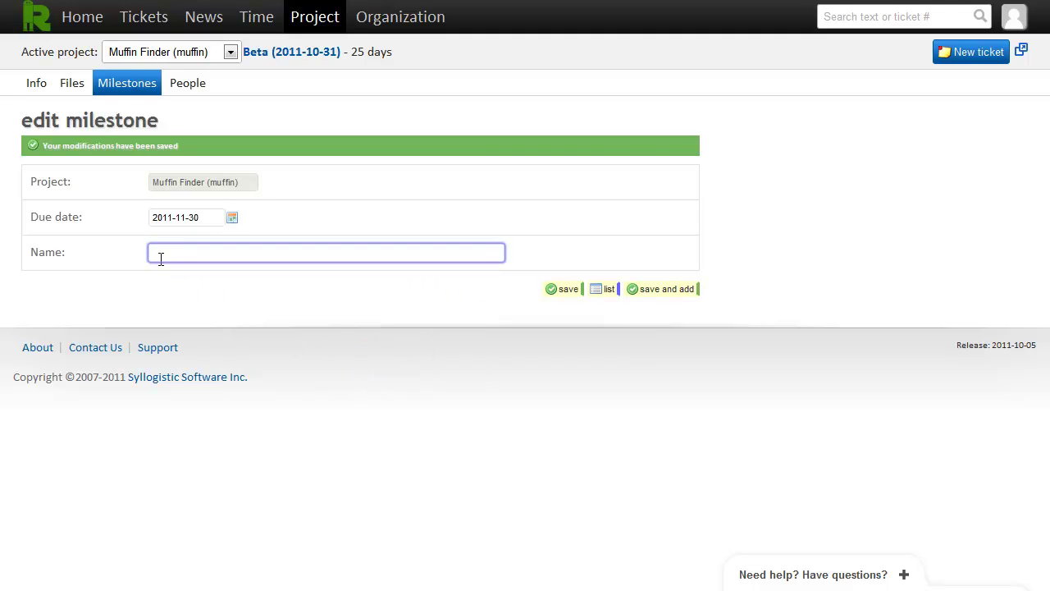
text(Final)
click(558, 289)
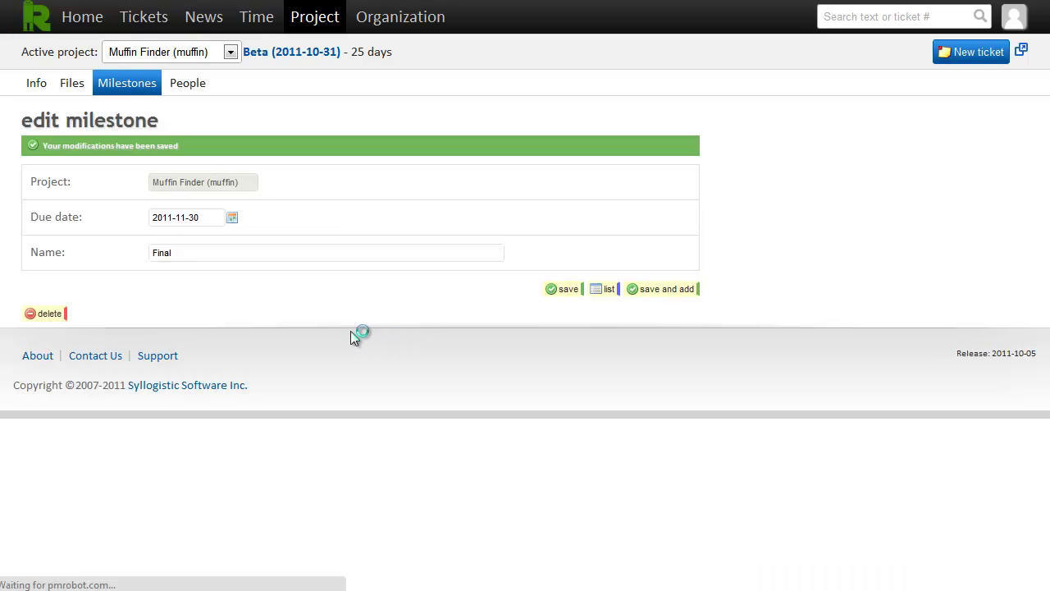
click(603, 291)
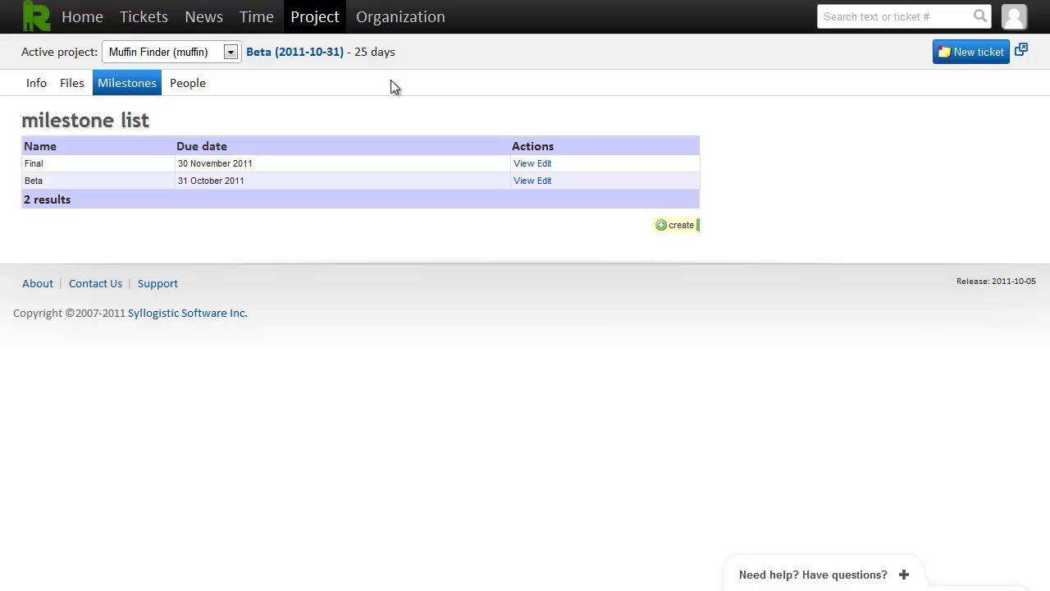
Go to the Home page showing the upcoming Beta milestone
click(86, 27)
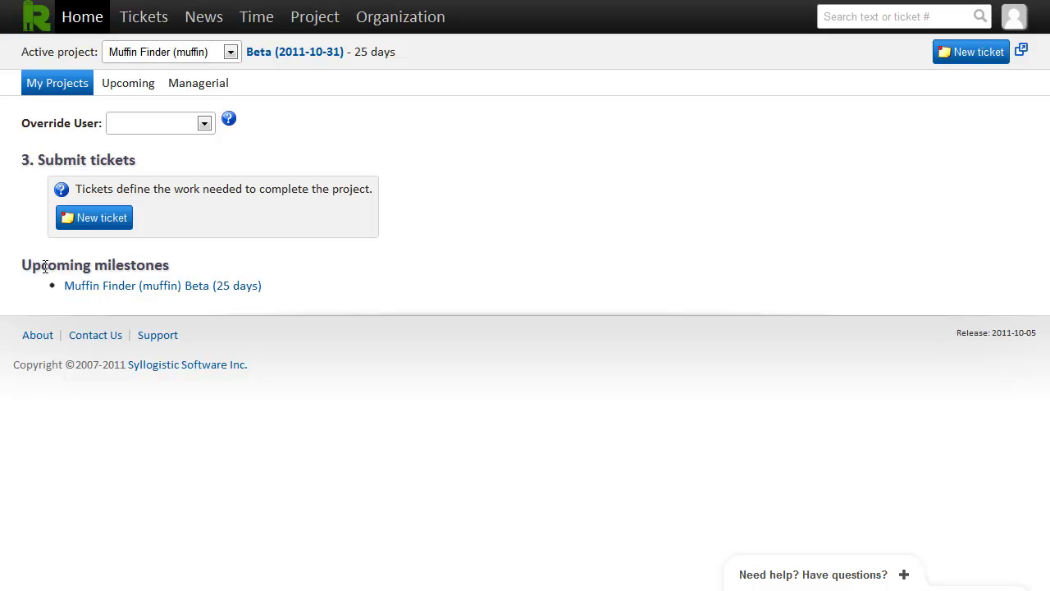
Open a blank New ticket form for Muffin Finder
click(97, 221)
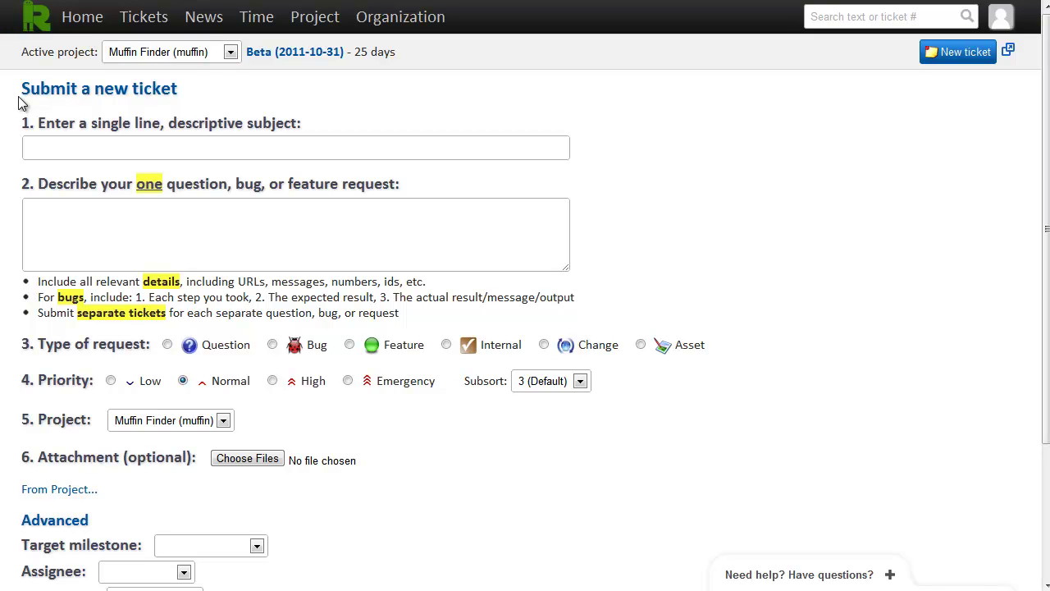
Enter the subject 'Requirements Document' with a short description and mark the request as an Asset
text(Requirements Document)
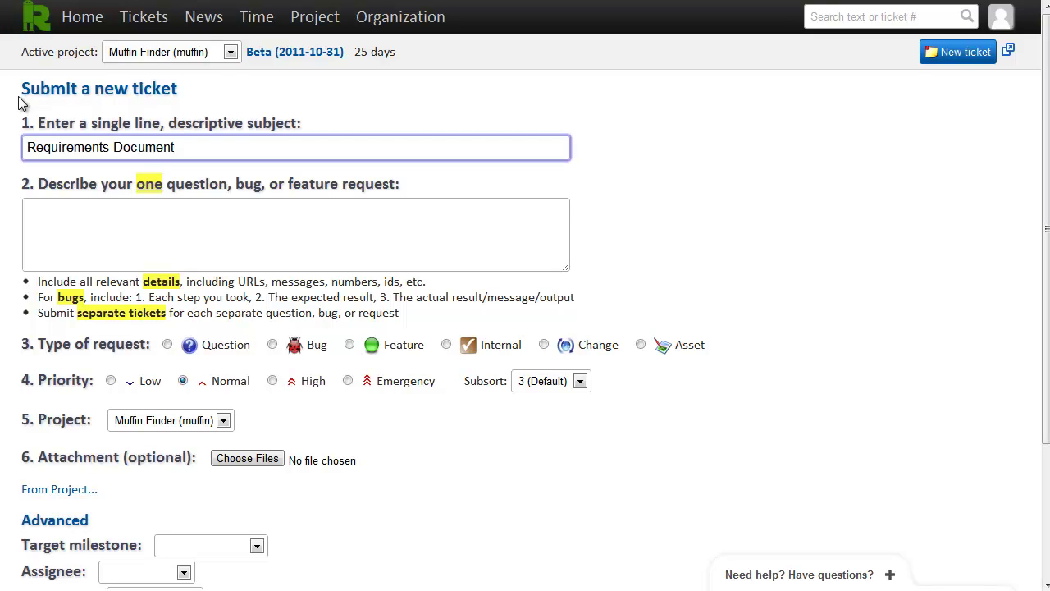
key(Tab)
text(Requirements from Sally)
key(Tab)
key(Left)
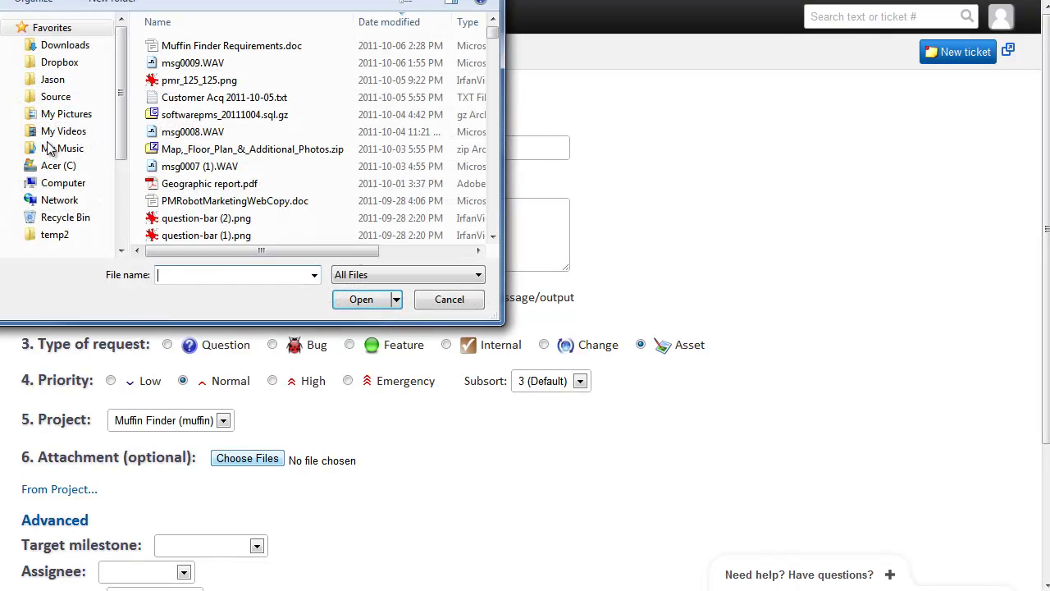
Attach Muffin Finder Requirements.doc and submit the ticket as #101
double_click(222, 46)
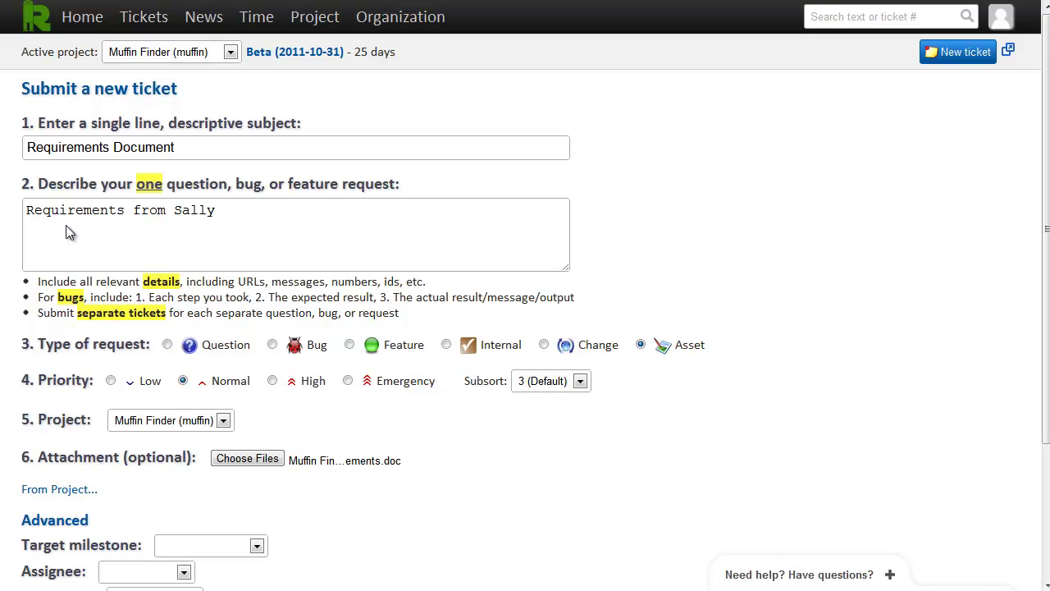
scroll(66, 228, down, 3)
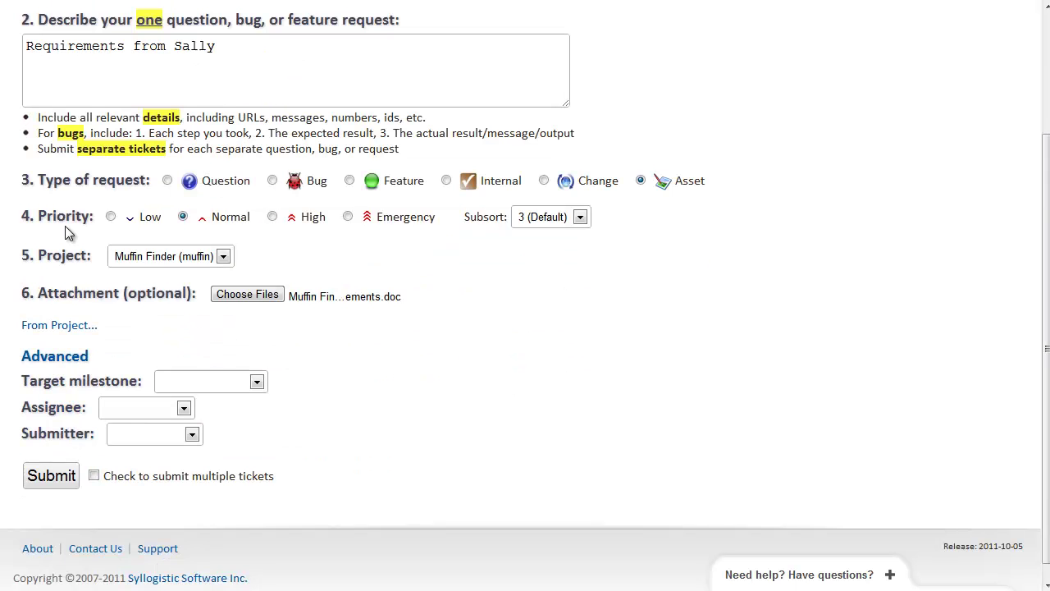
key(Tab)
key(Return)
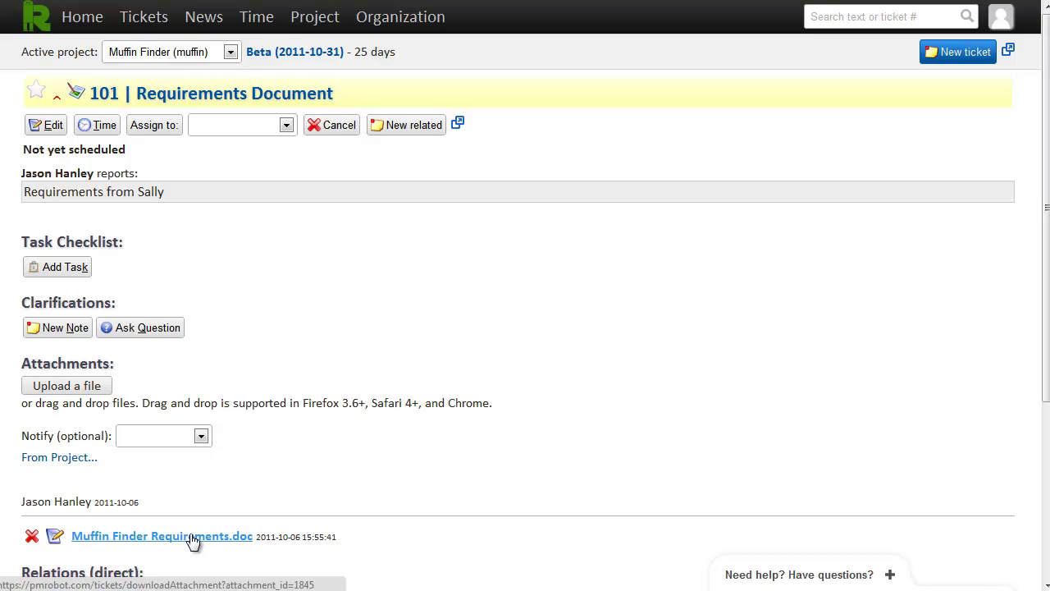
Check the Muffin Finder Files list, cancel the upload dialog, and begin a fresh ticket
click(303, 25)
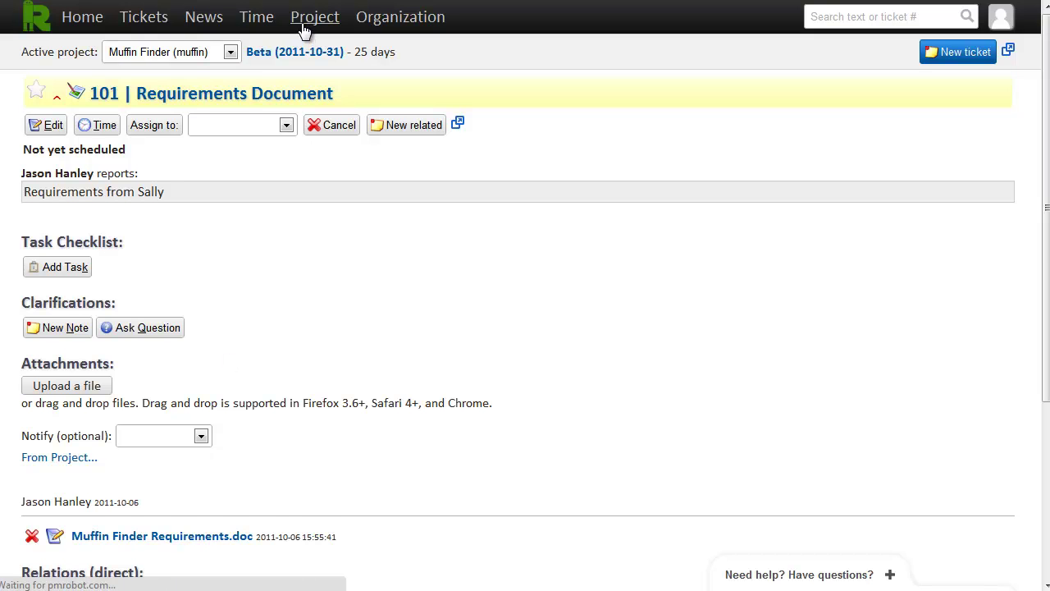
click(80, 89)
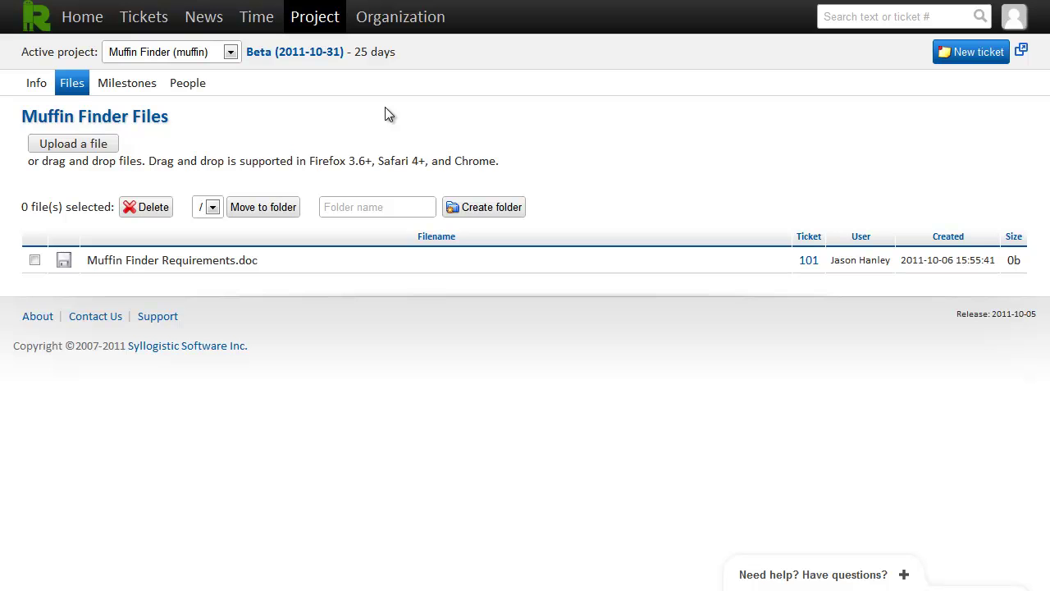
click(69, 146)
click(447, 300)
click(968, 59)
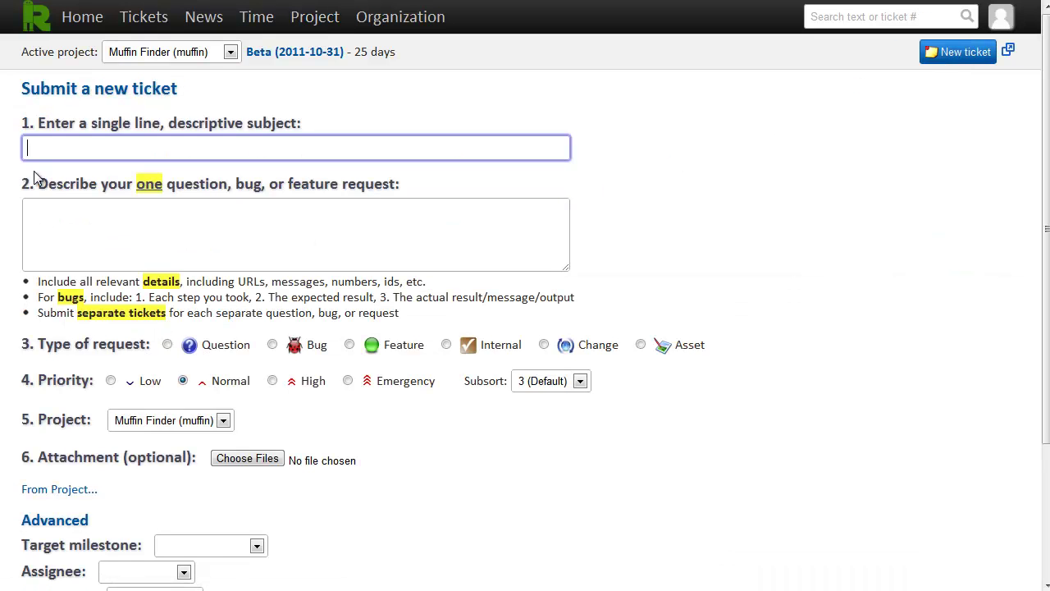
Enter 'Set up source control' with its description as a High-priority Internal request
text(Set up source control)
key(Tab)
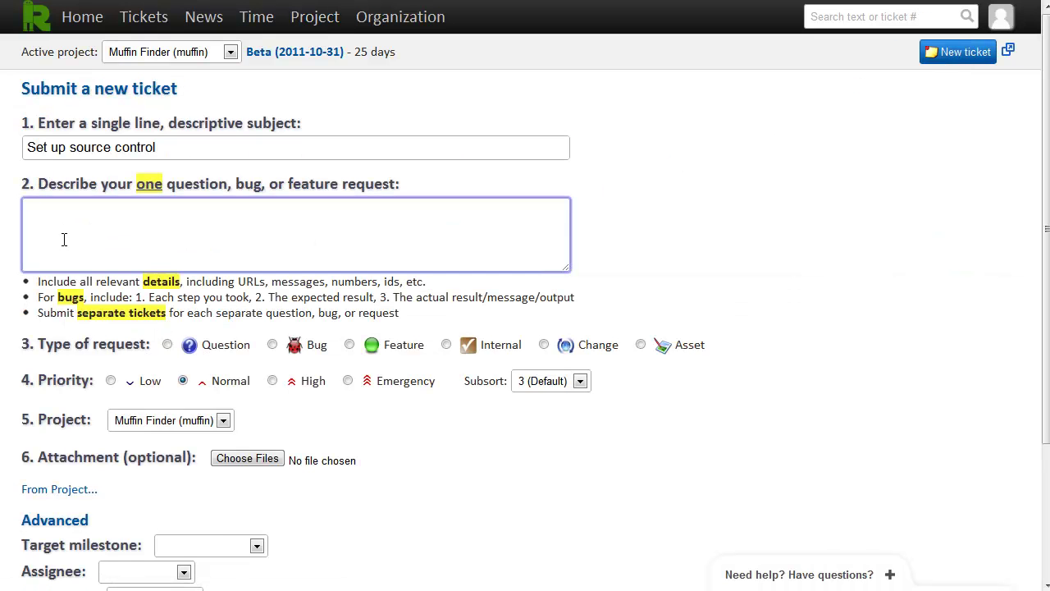
text(Create a new project in our source control system)
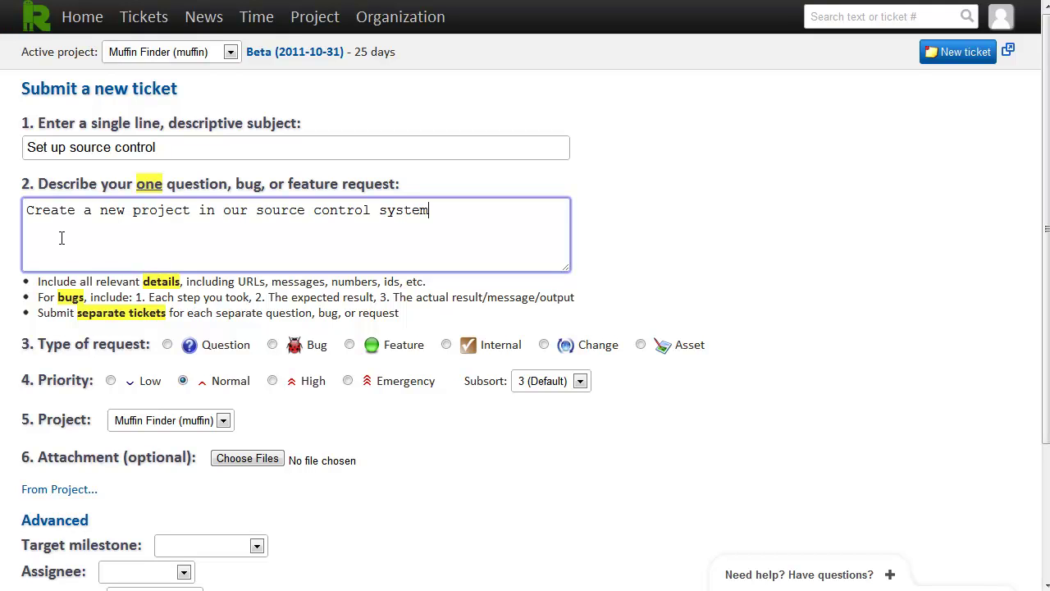
click(499, 348)
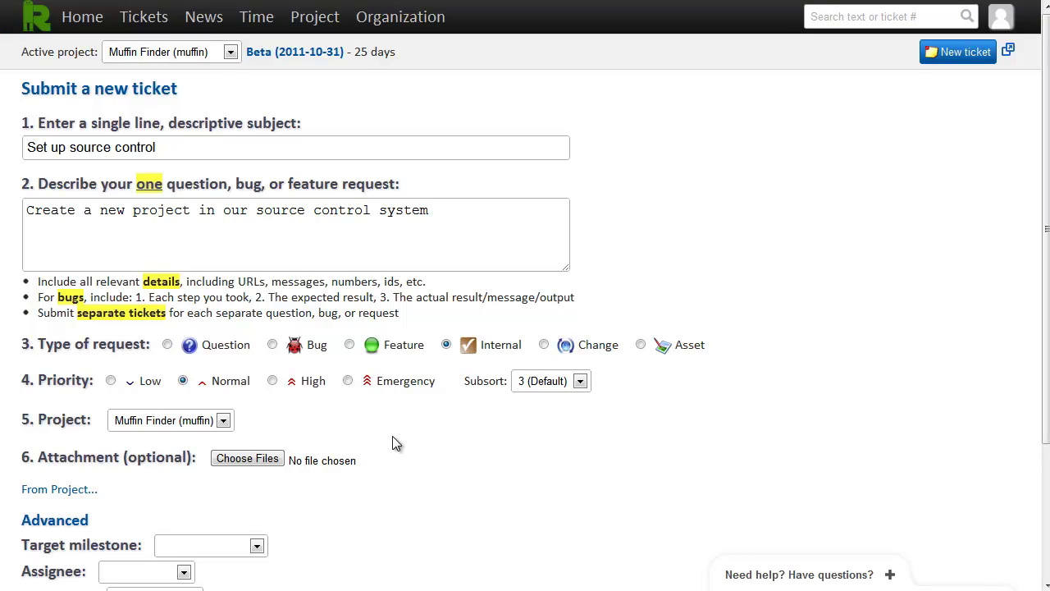
click(313, 388)
Assign the ticket to the developer and submit it as #102
scroll(446, 439, down, 1)
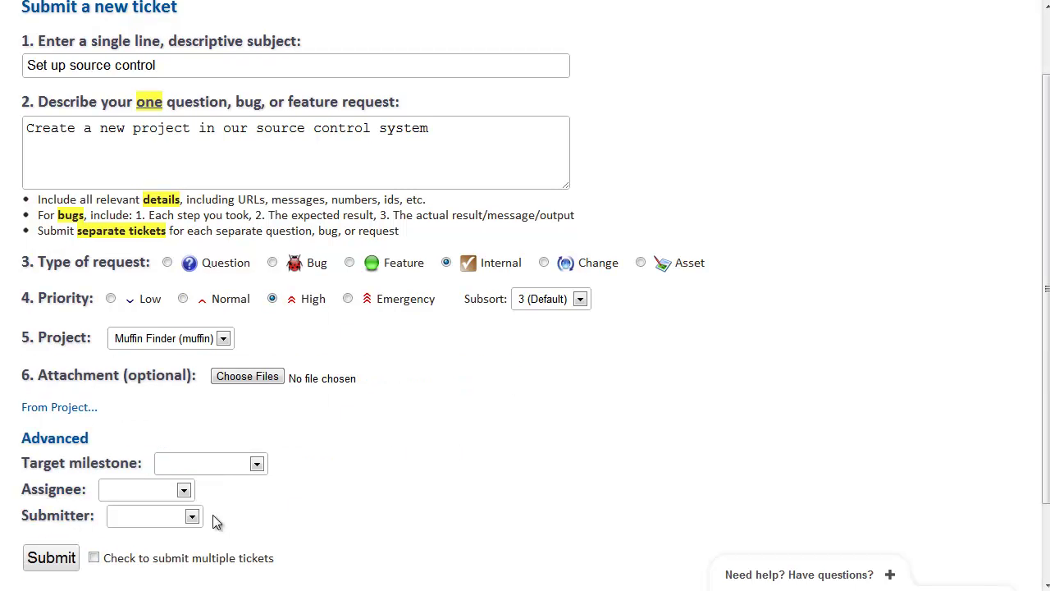
click(119, 494)
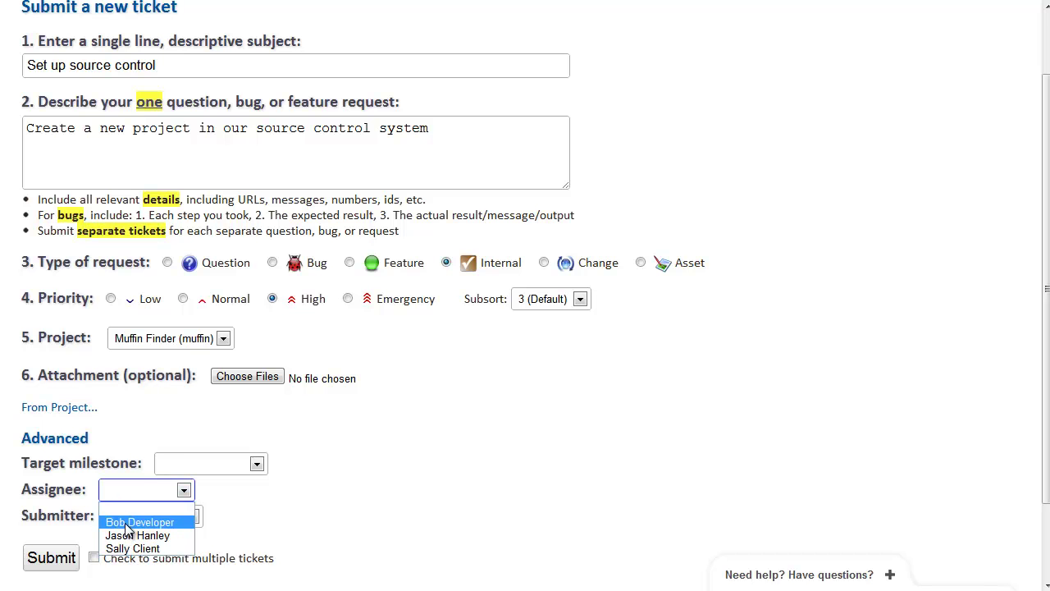
click(125, 522)
scroll(377, 480, down, 3)
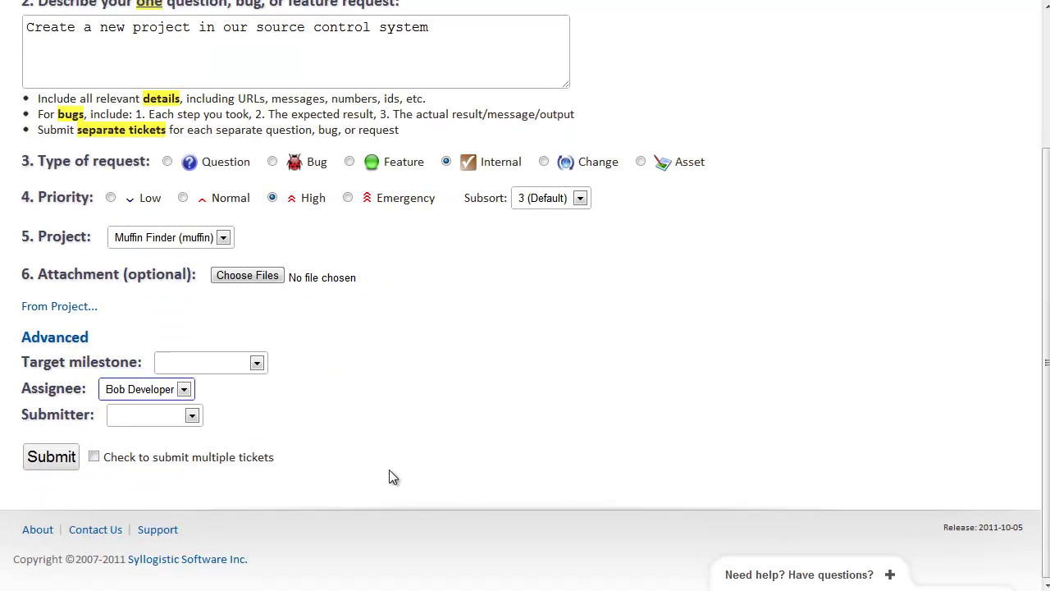
key(Return)
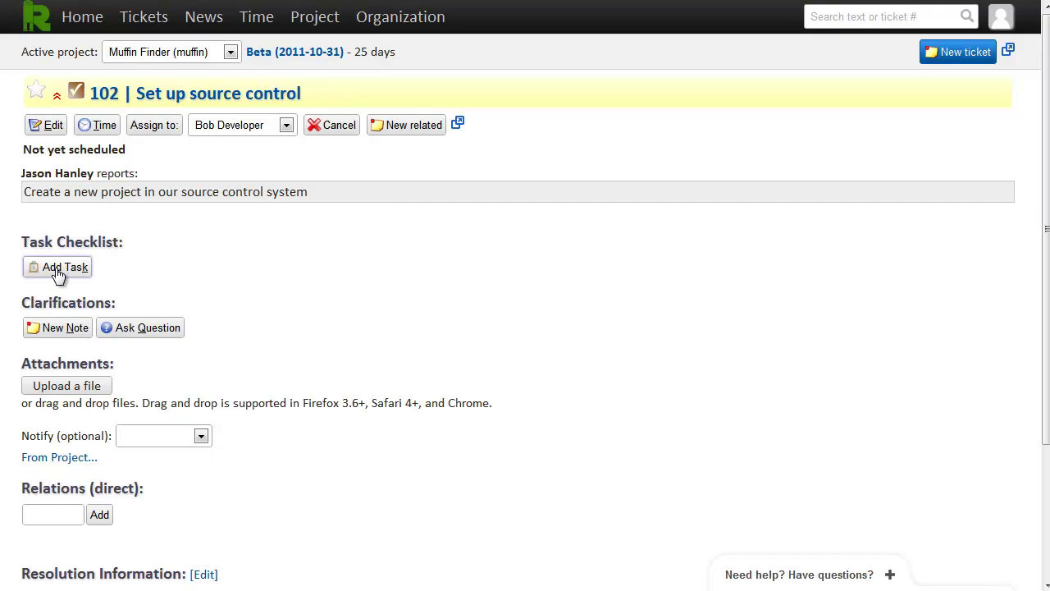
Add checklist tasks 'Test checkins' and 'Test checkouts' to ticket 102
click(57, 271)
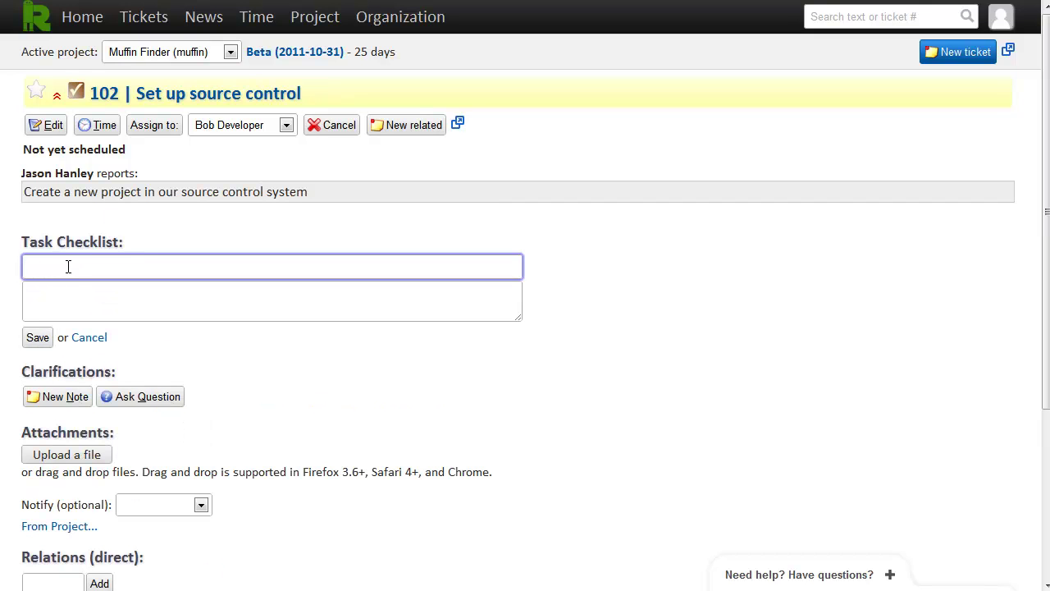
text(Test checkins)
click(39, 341)
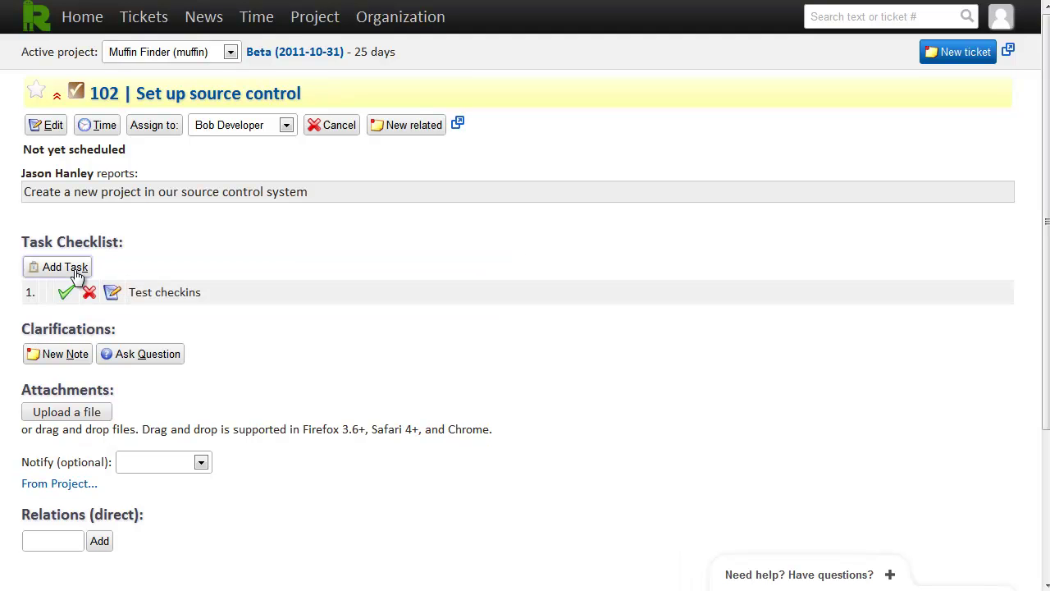
click(74, 271)
text(Test checkouts)
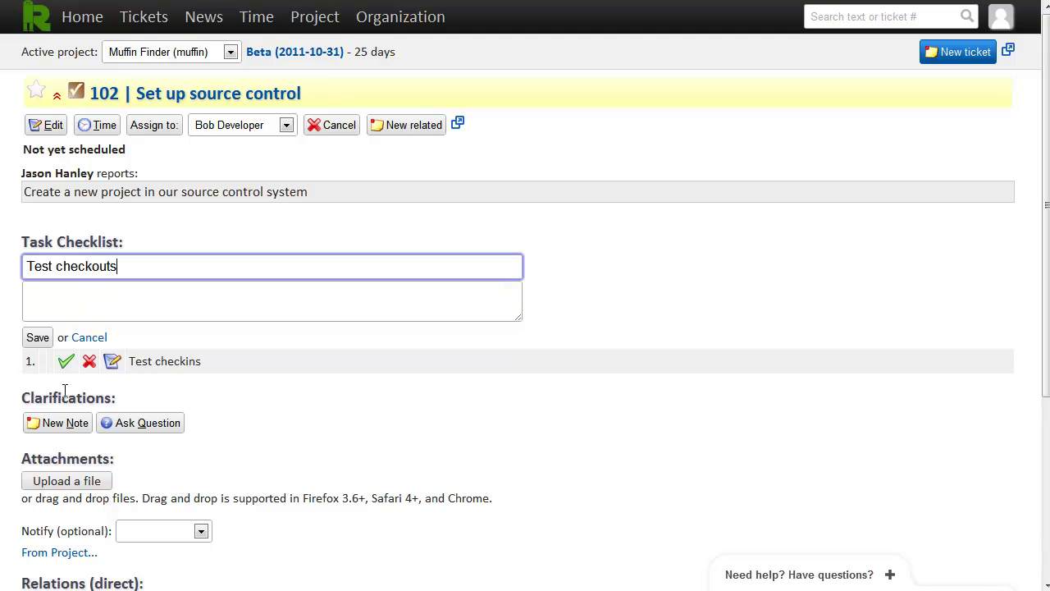
click(39, 338)
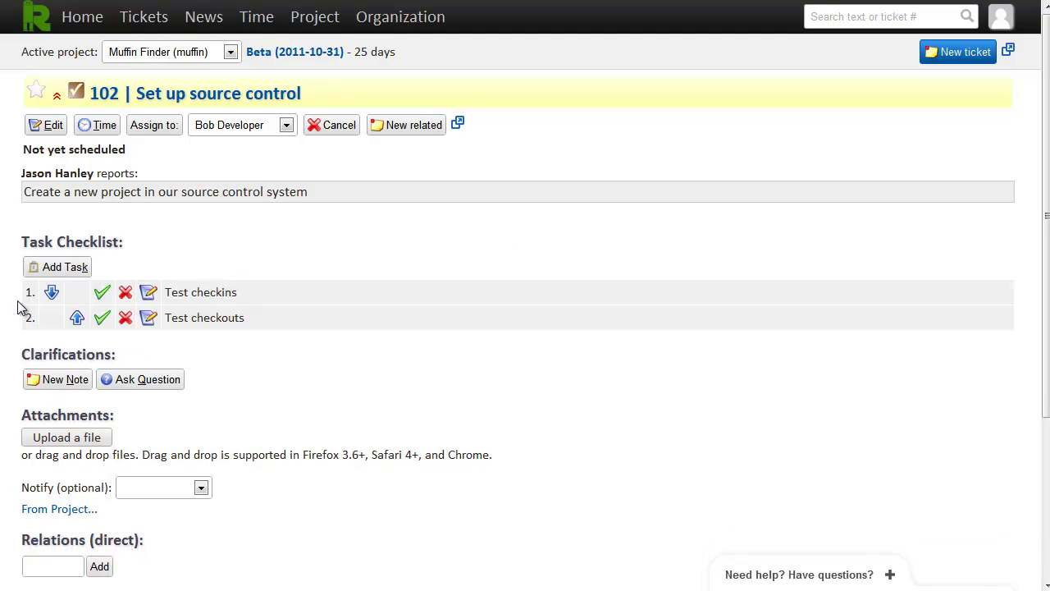
Save a note notifying the developer: 'Make sure to set it up on the fast server'
click(64, 387)
click(159, 382)
click(174, 421)
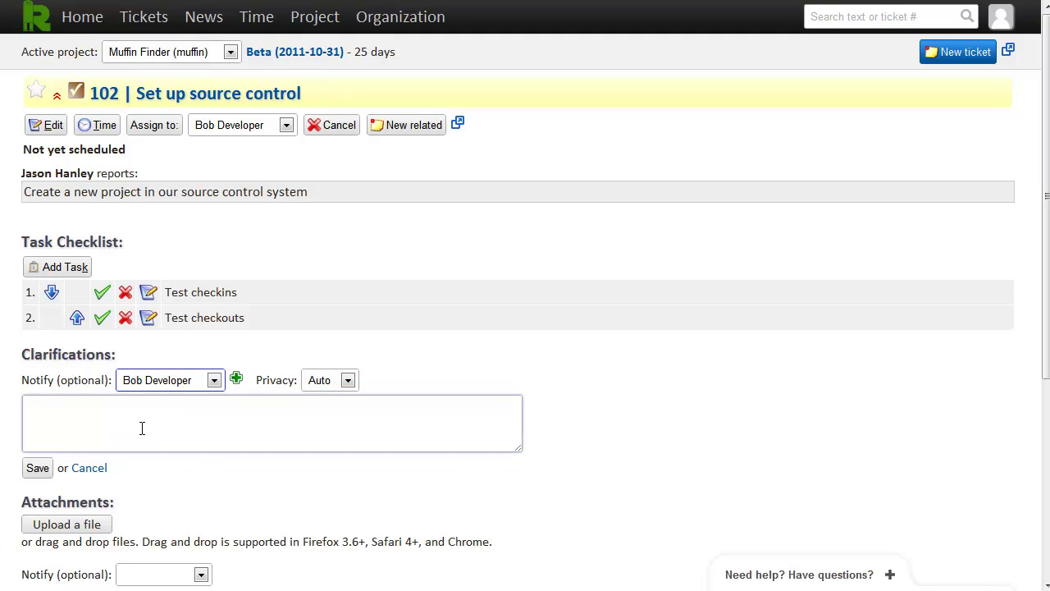
click(142, 428)
text(Make sure to set it up on the fast server)
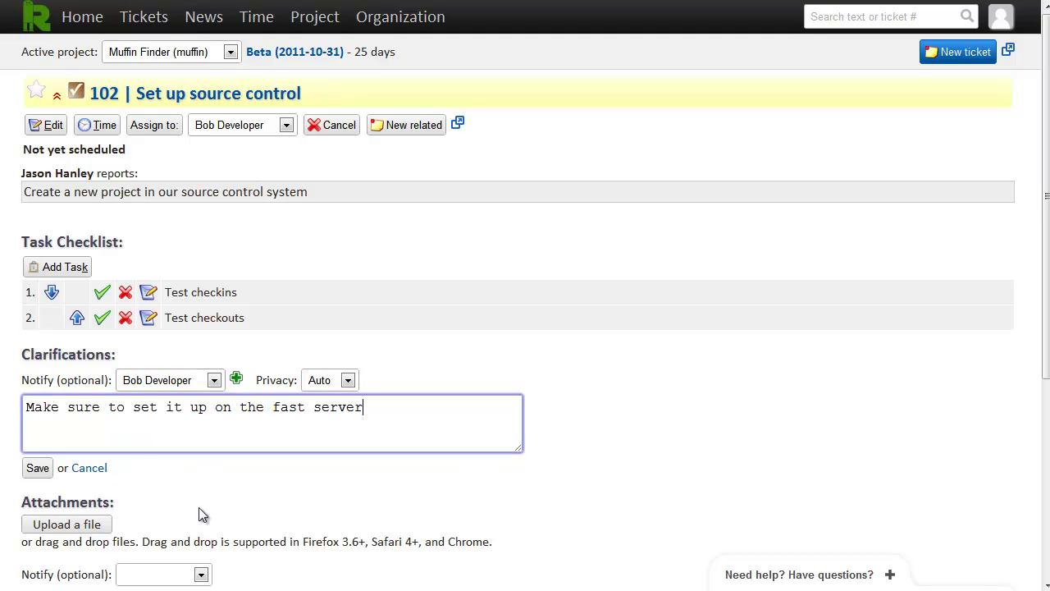
click(37, 469)
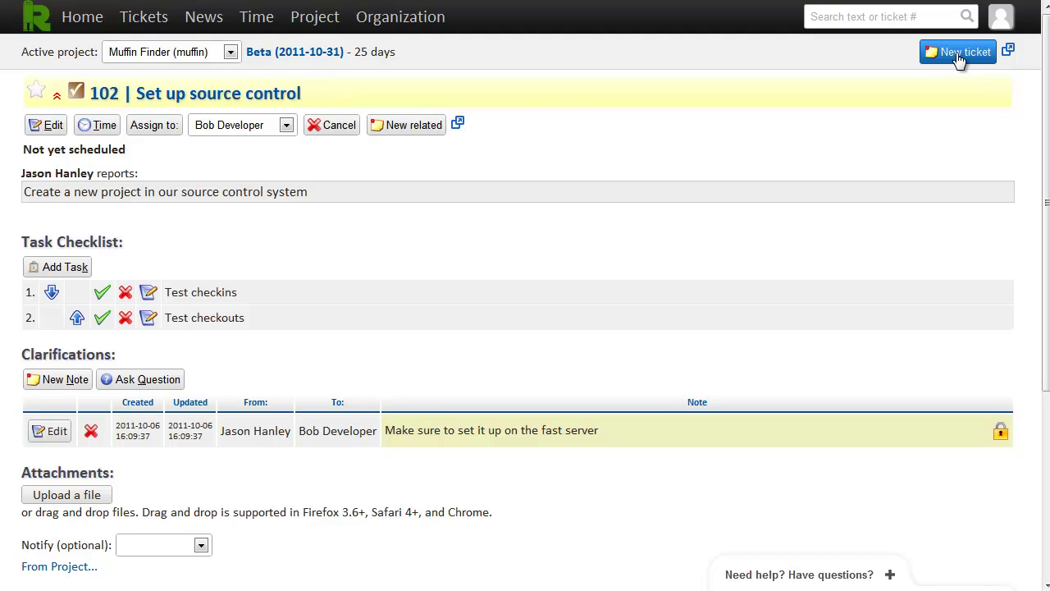
Start a Feature ticket 'Main Map Screen' describing a full-screen Muffinopia locations map
click(958, 55)
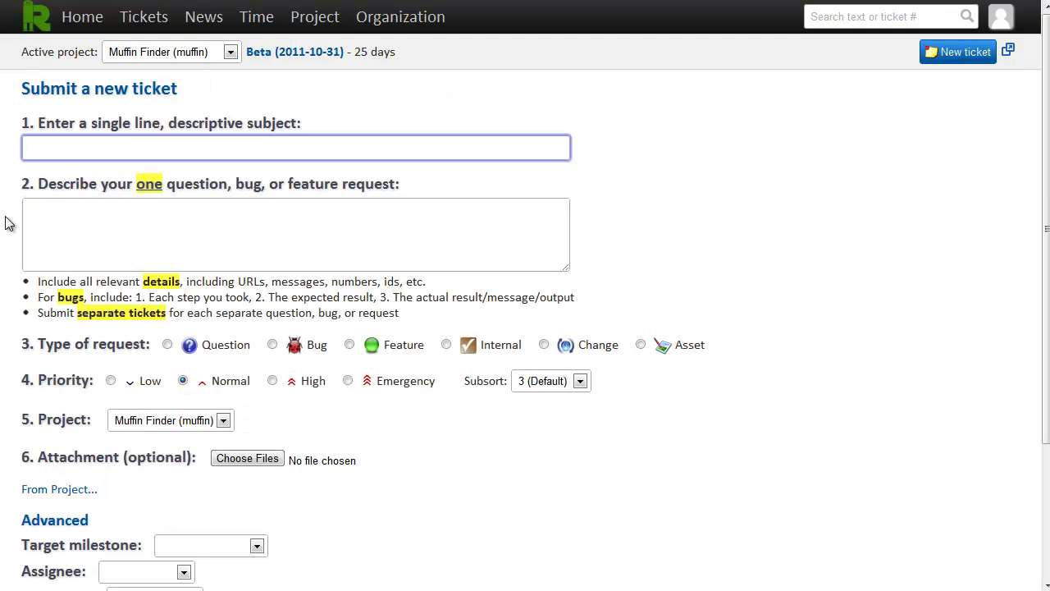
text(Main Map Screen)
key(Tab)
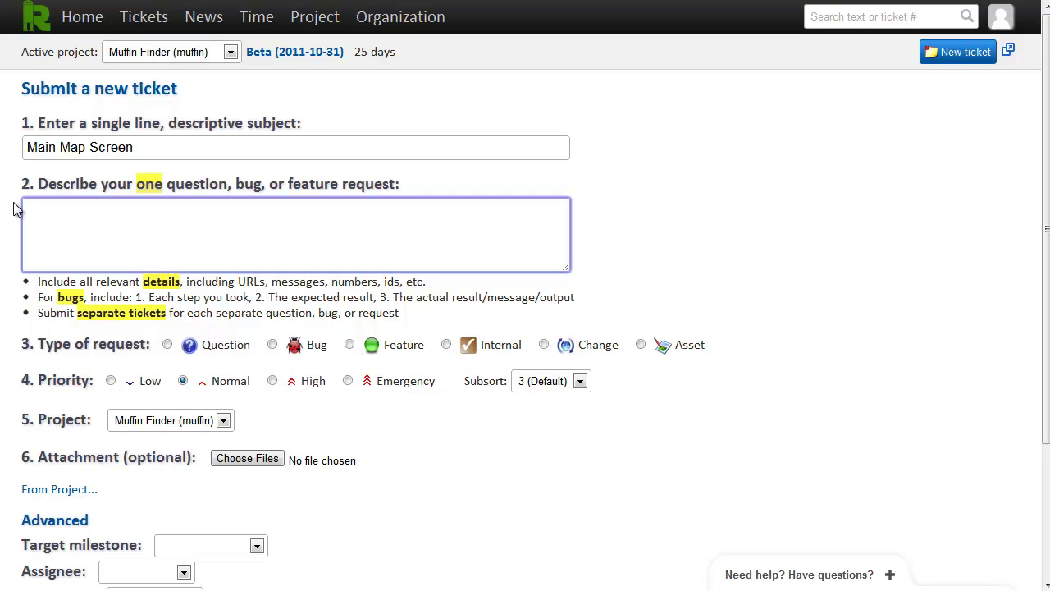
text(Create a full-screen map showing all Muffinopia locations close to the user.)
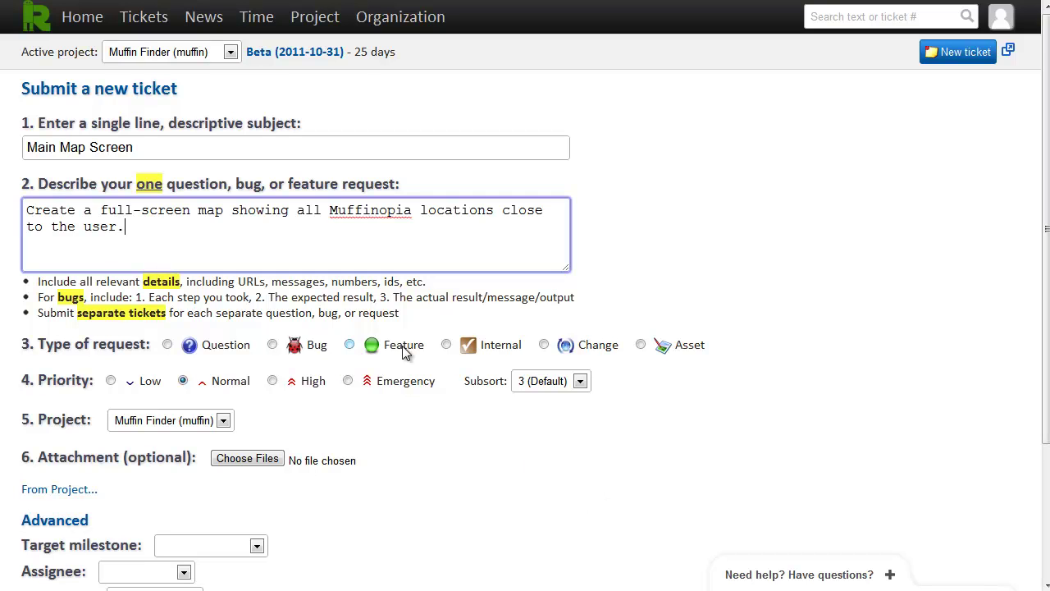
click(404, 350)
Target Beta, assign to the developer, set the client as submitter, and enable multiple-ticket submission
scroll(401, 418, down, 3)
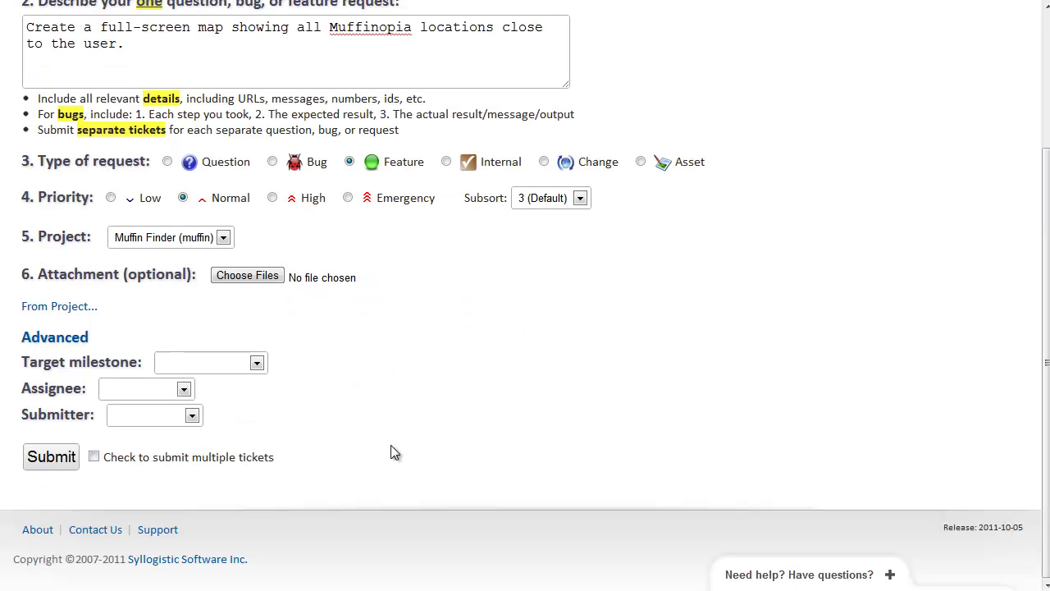
click(208, 363)
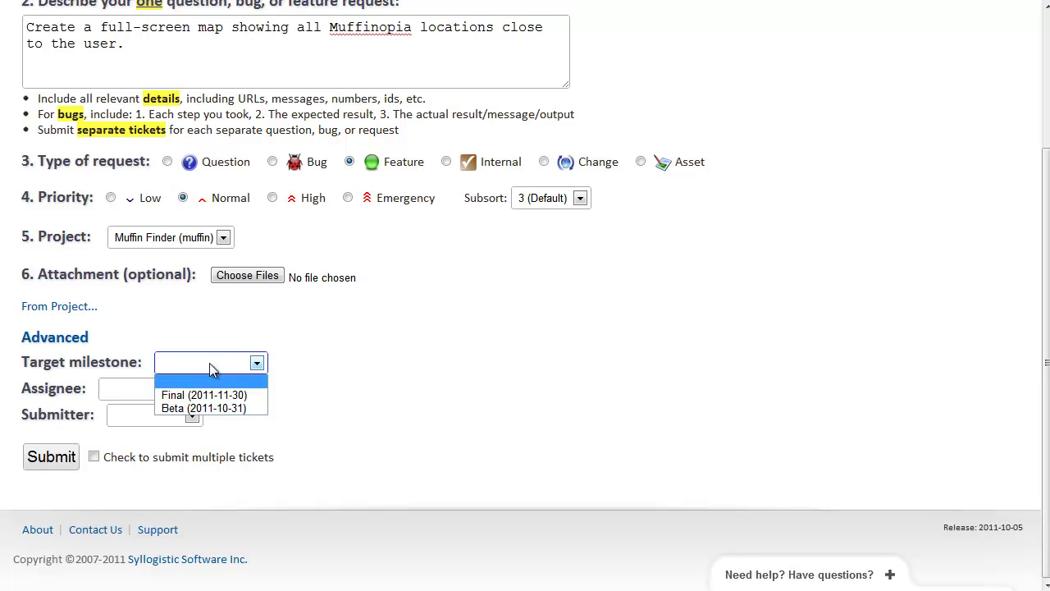
click(216, 408)
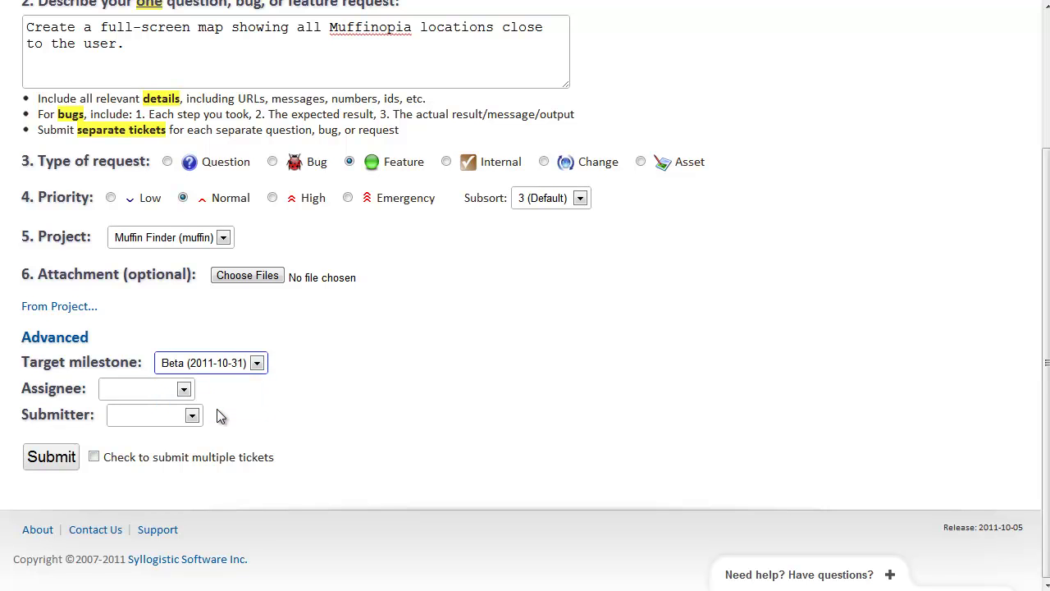
click(140, 390)
click(141, 423)
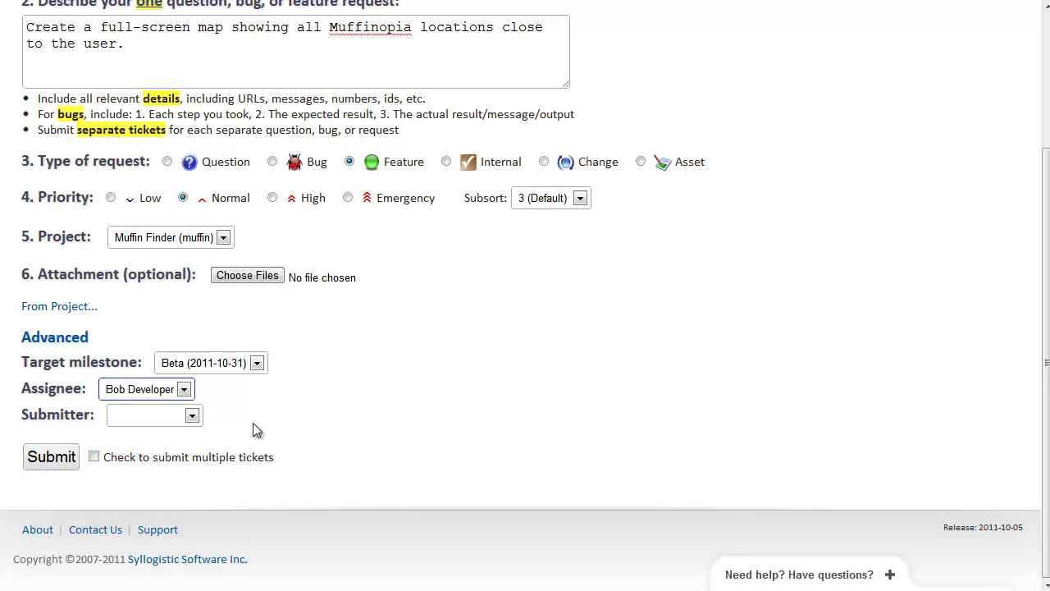
click(135, 417)
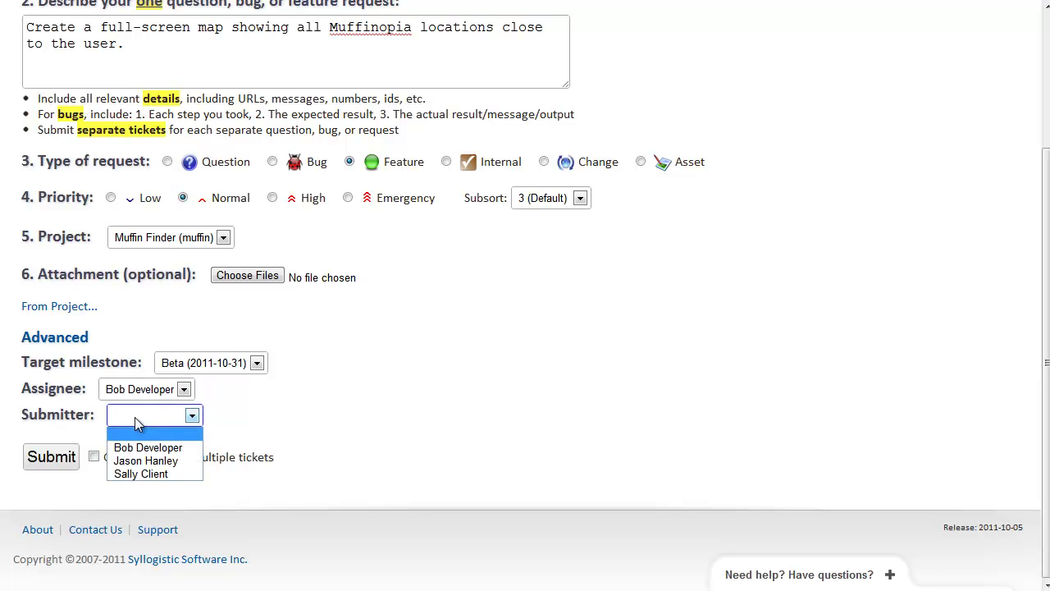
click(138, 475)
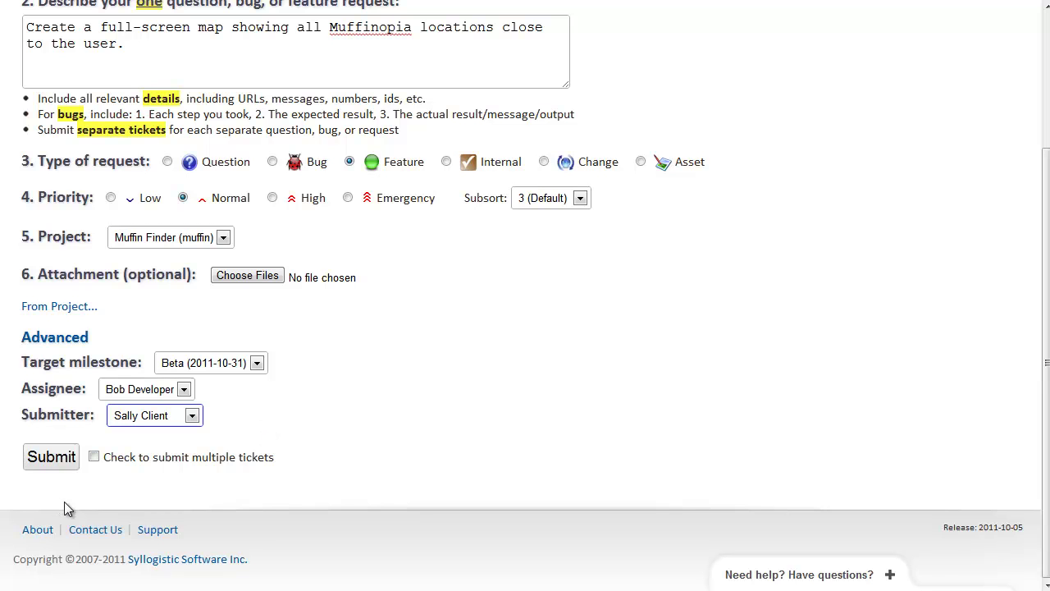
click(131, 461)
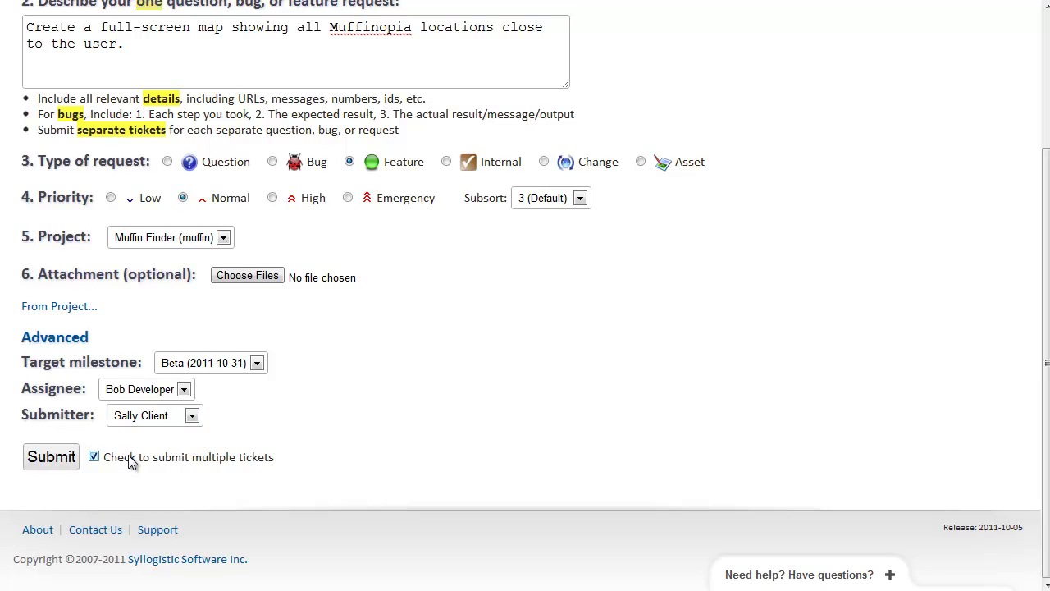
File Main Map Screen as #103 and make Daily Specials List a Feature with pasted description
click(51, 457)
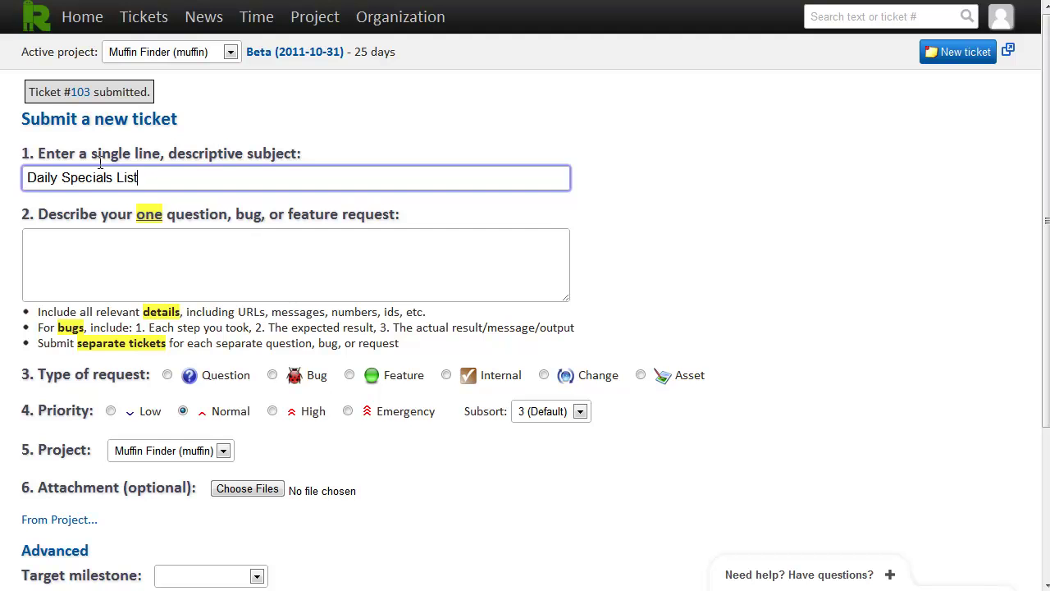
key(Tab)
text(Create a screen listing all daily specials at all locations in a given area.)
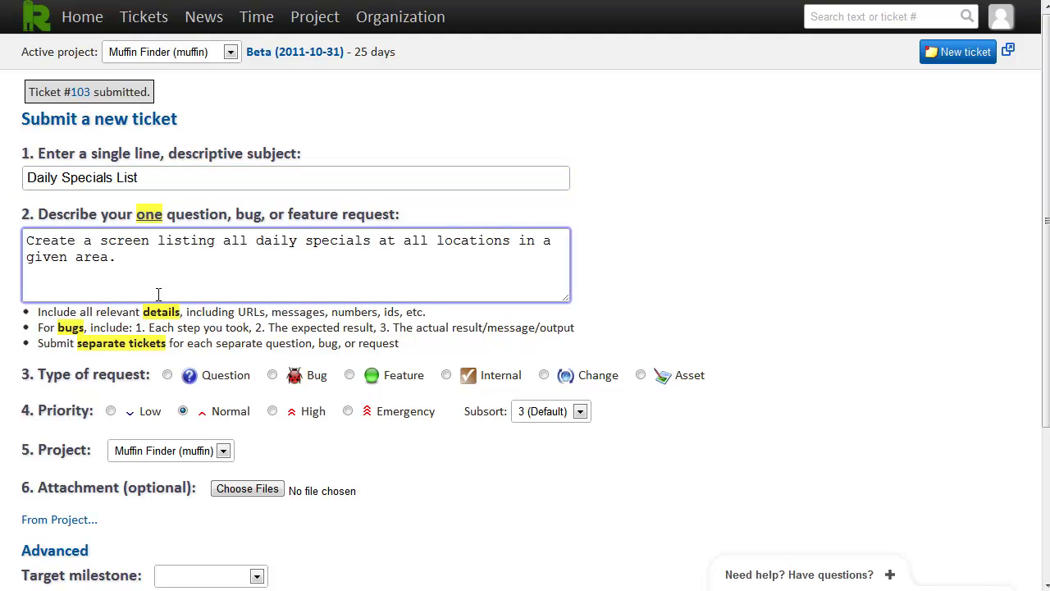
click(392, 379)
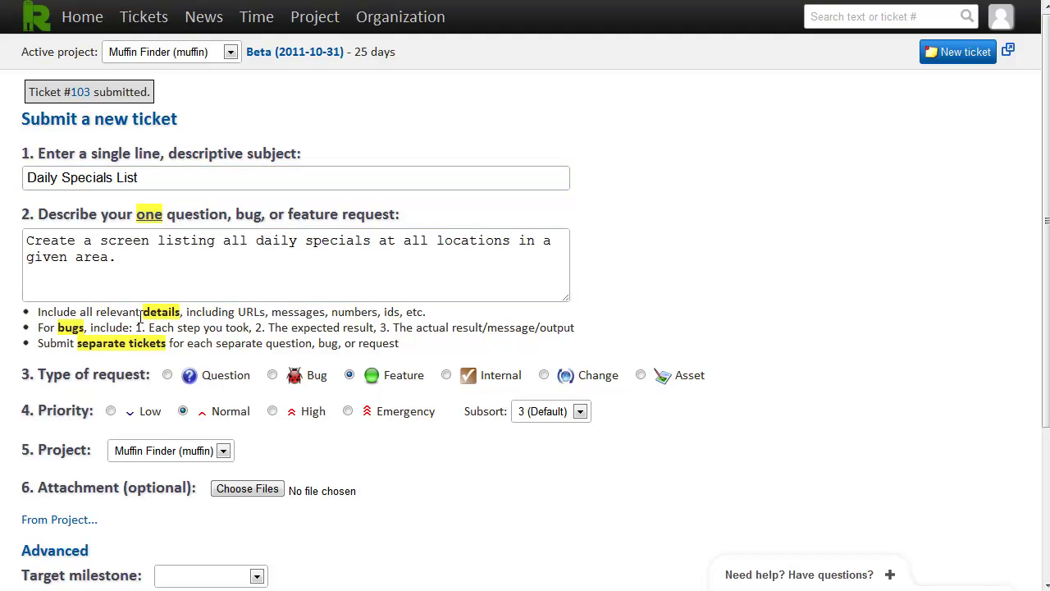
scroll(58, 402, down, 1)
scroll(58, 403, down, 1)
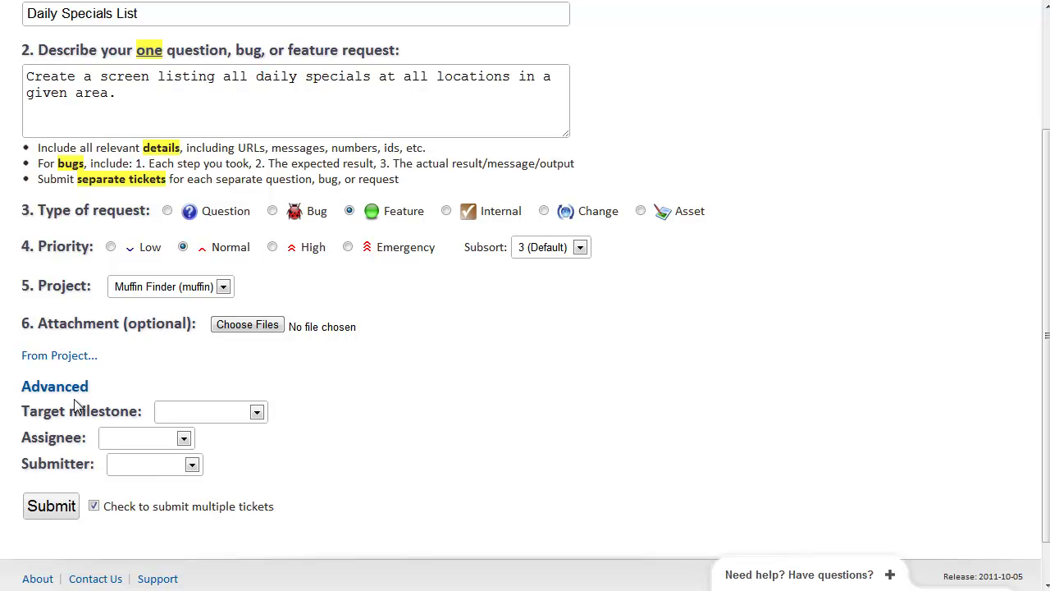
Target Final, assign the developer, set client as submitter, untick multiple tickets, and submit as #104
click(174, 411)
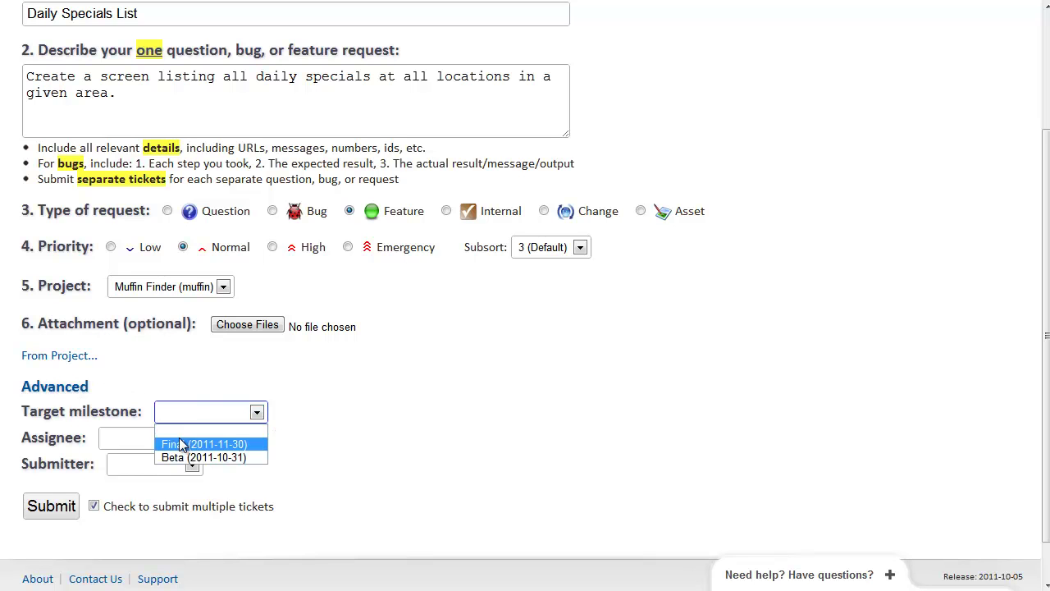
click(182, 443)
click(147, 443)
click(144, 471)
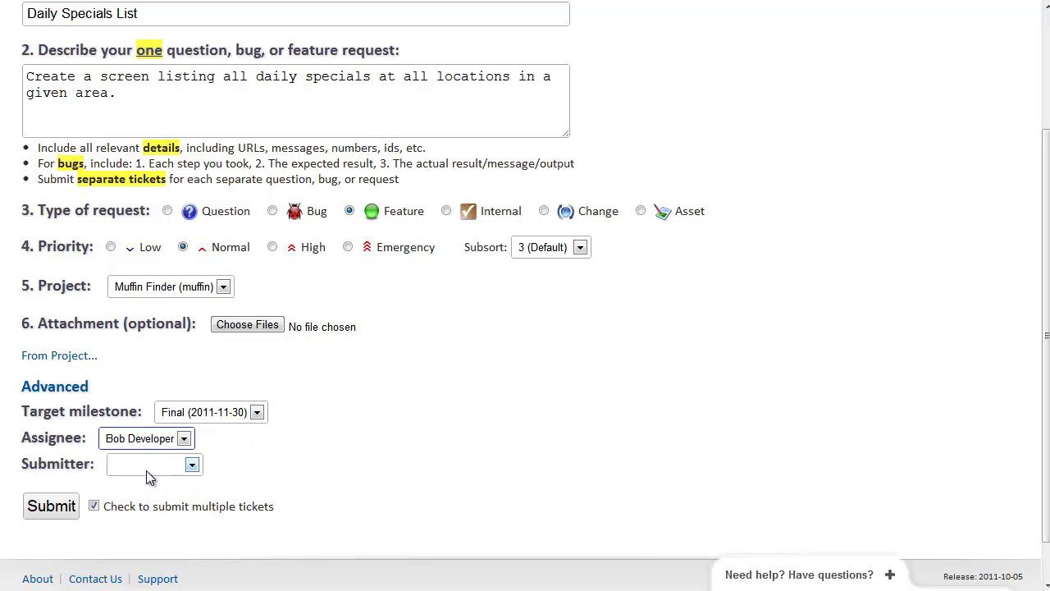
click(131, 464)
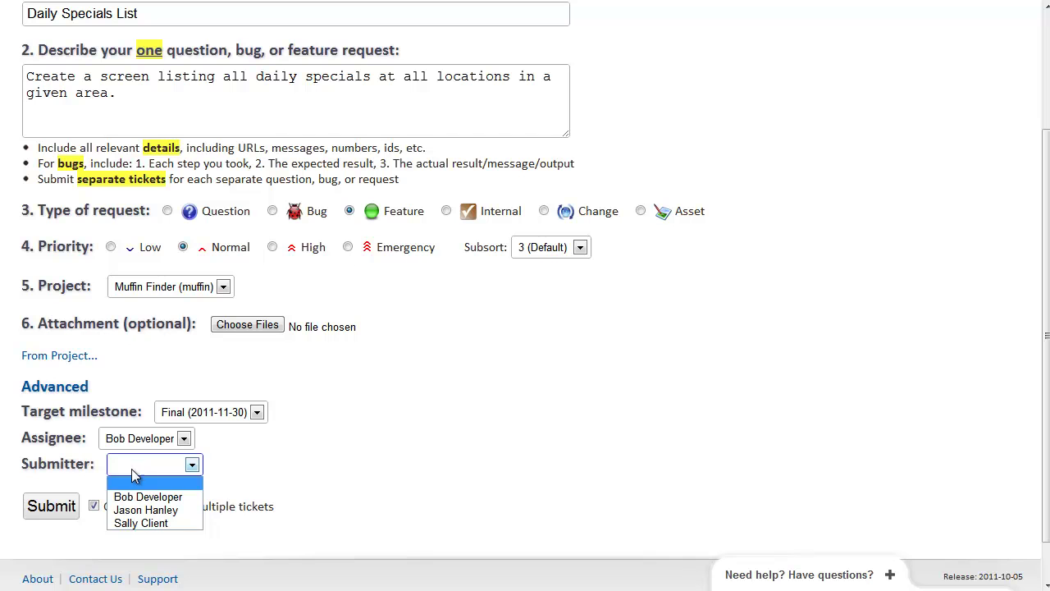
click(137, 522)
click(94, 506)
click(51, 515)
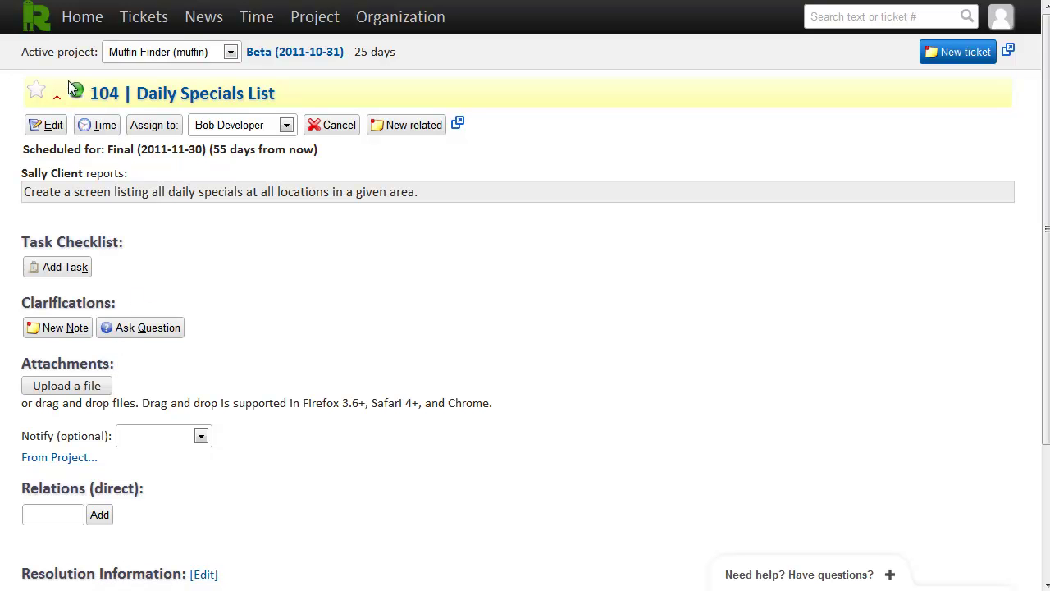
Show the Tickets list with Main Map Screen on Beta and Daily Specials List on Final
click(141, 22)
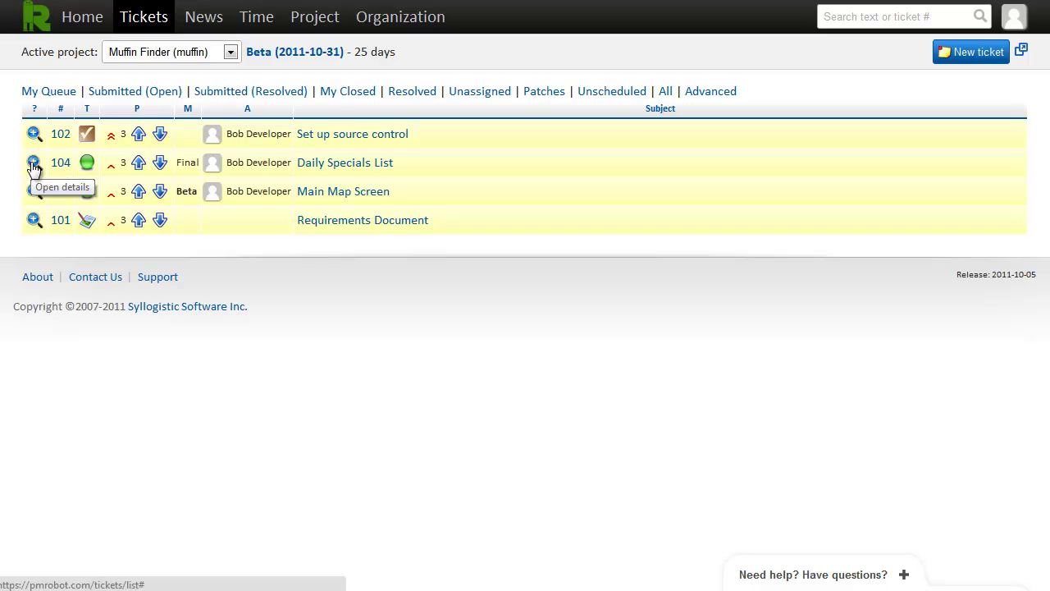
Reschedule ticket 104 from Final to the Beta (2011-10-31) milestone and save
click(33, 164)
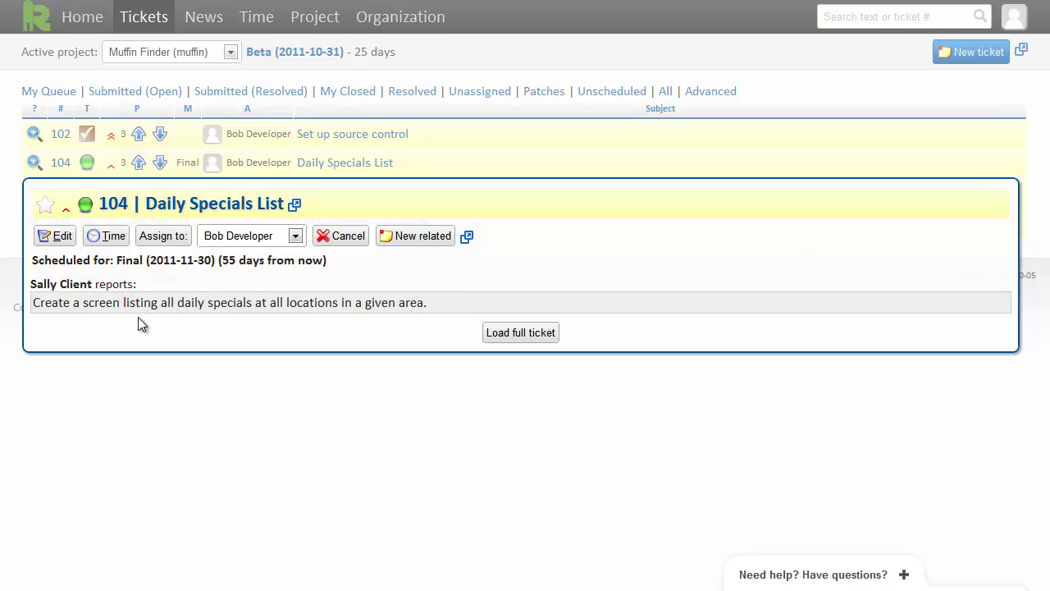
click(168, 265)
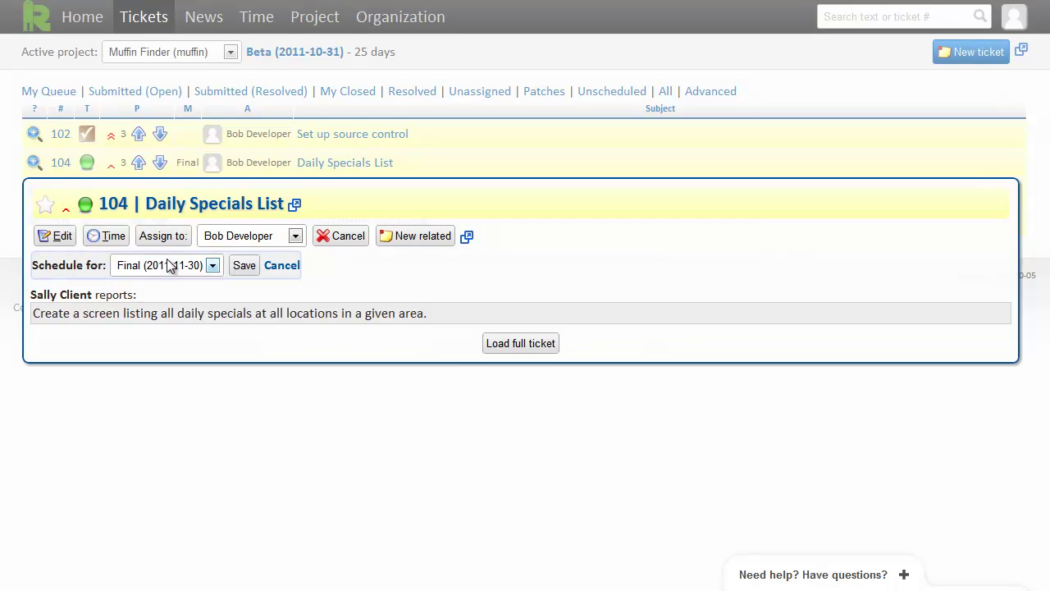
click(164, 264)
click(158, 310)
click(244, 266)
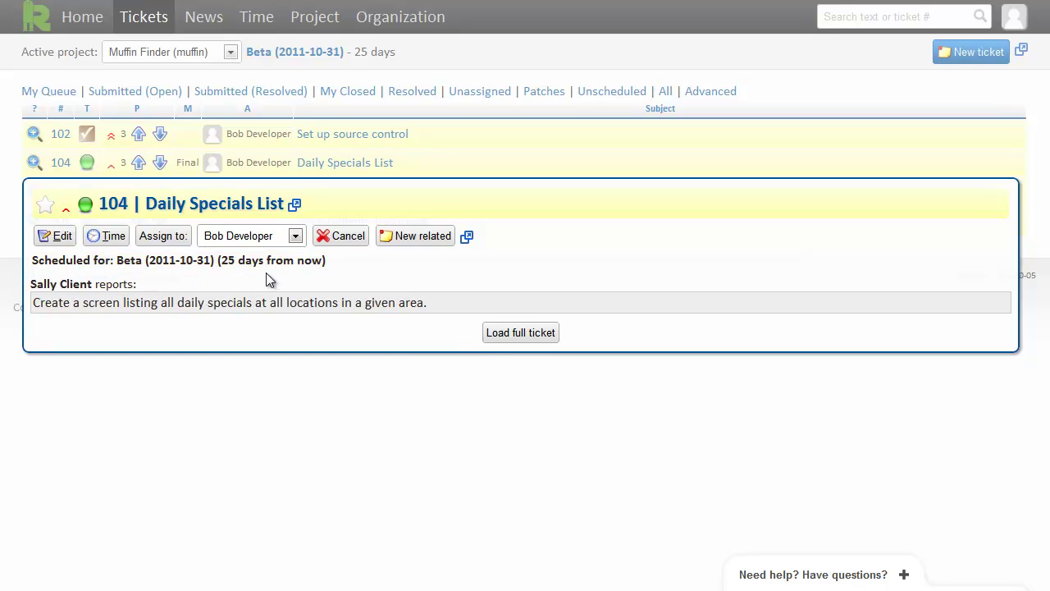
click(16, 218)
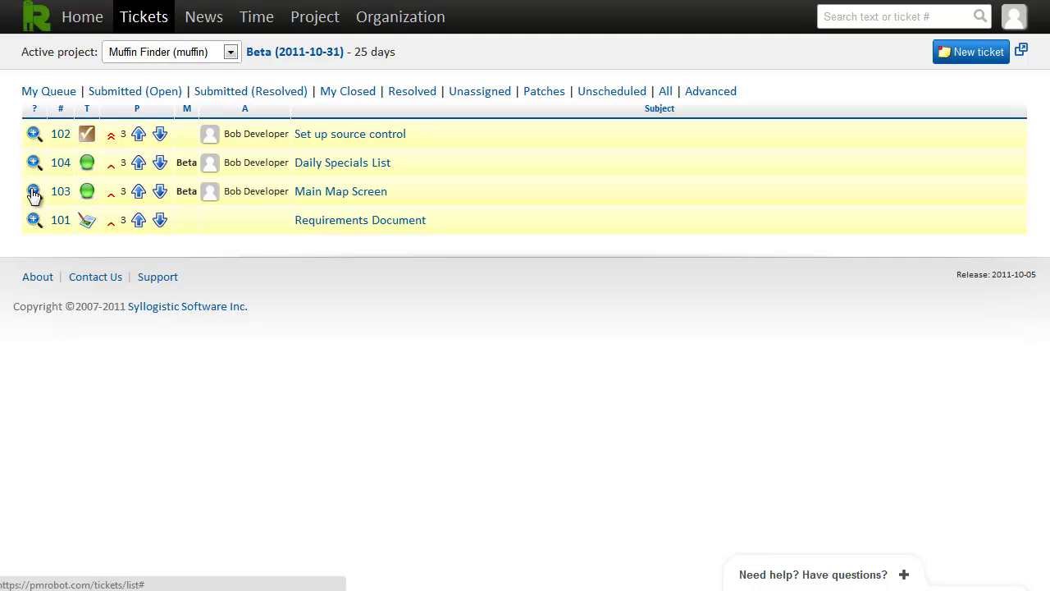
Assign ticket 103 to the other team member with Effort 2 (4-8hrs) and Risk 1 - Low
click(32, 193)
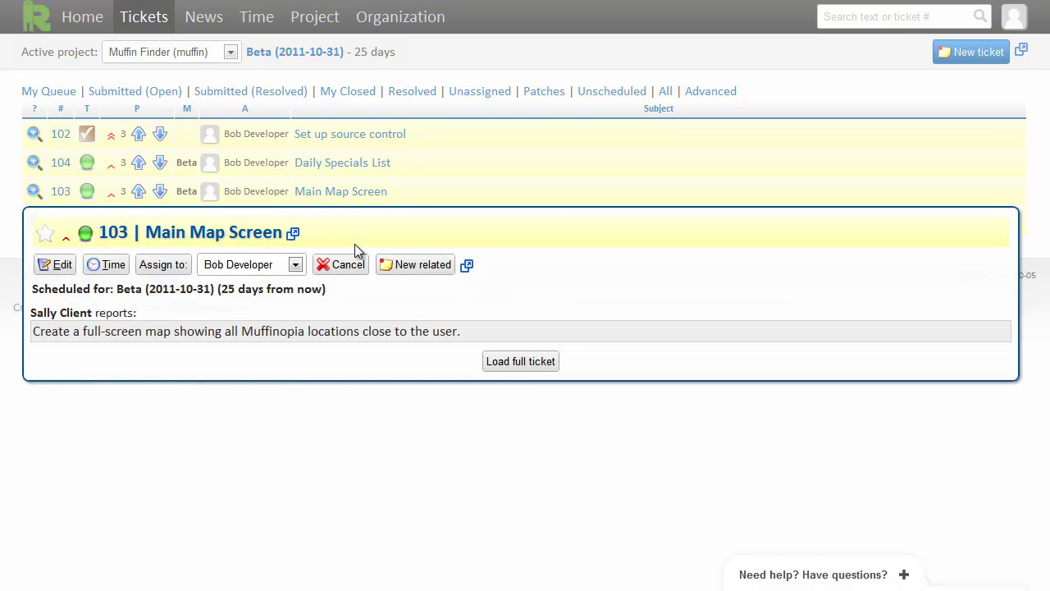
click(271, 269)
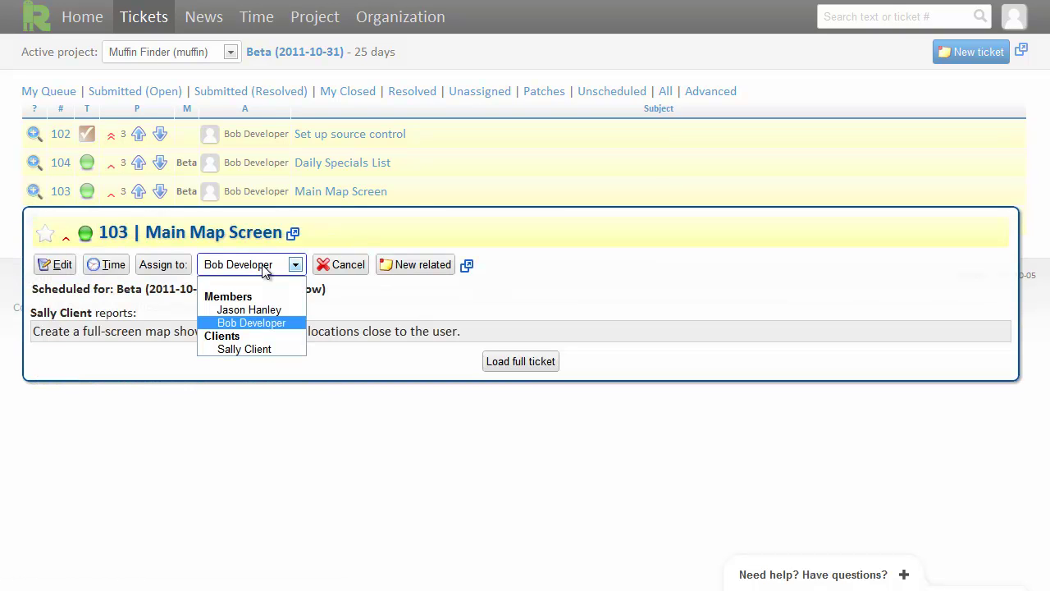
click(255, 311)
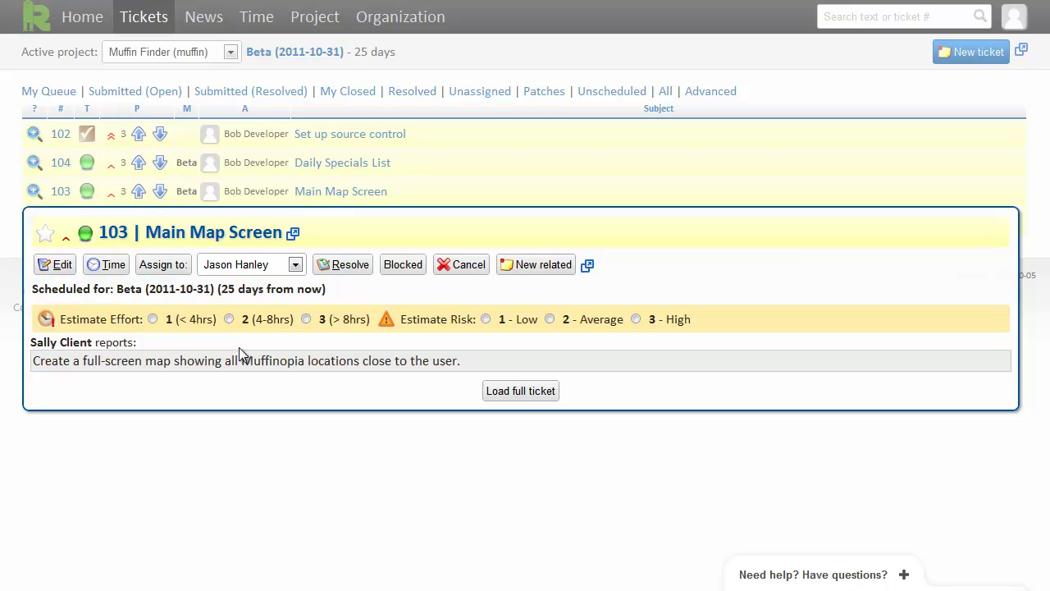
click(268, 320)
click(181, 325)
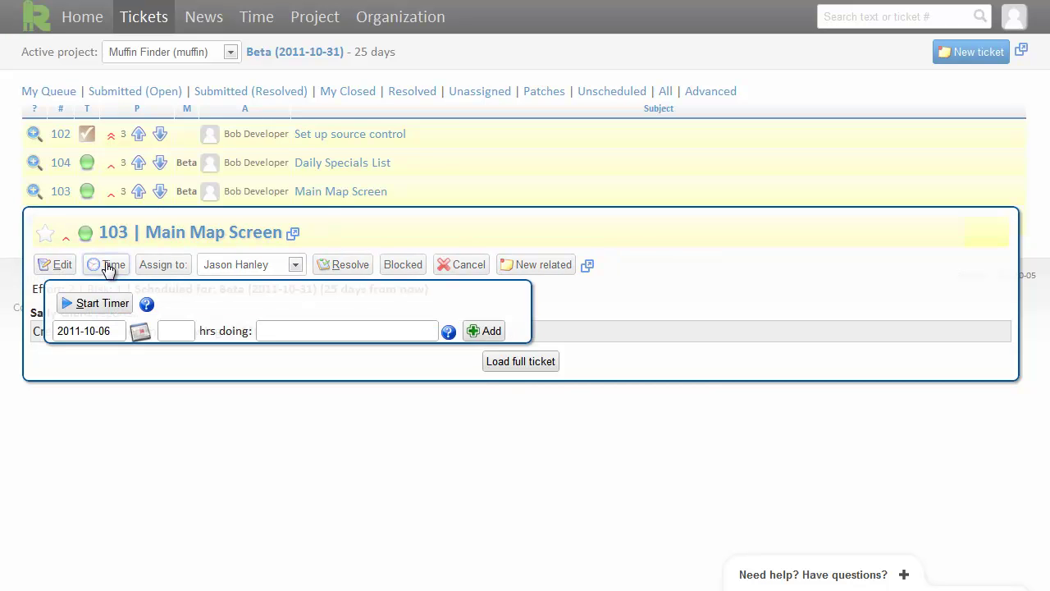
Log 1 hour of work described as 'not much' on ticket 103
text(1)
click(275, 332)
text(not much)
click(502, 333)
click(109, 265)
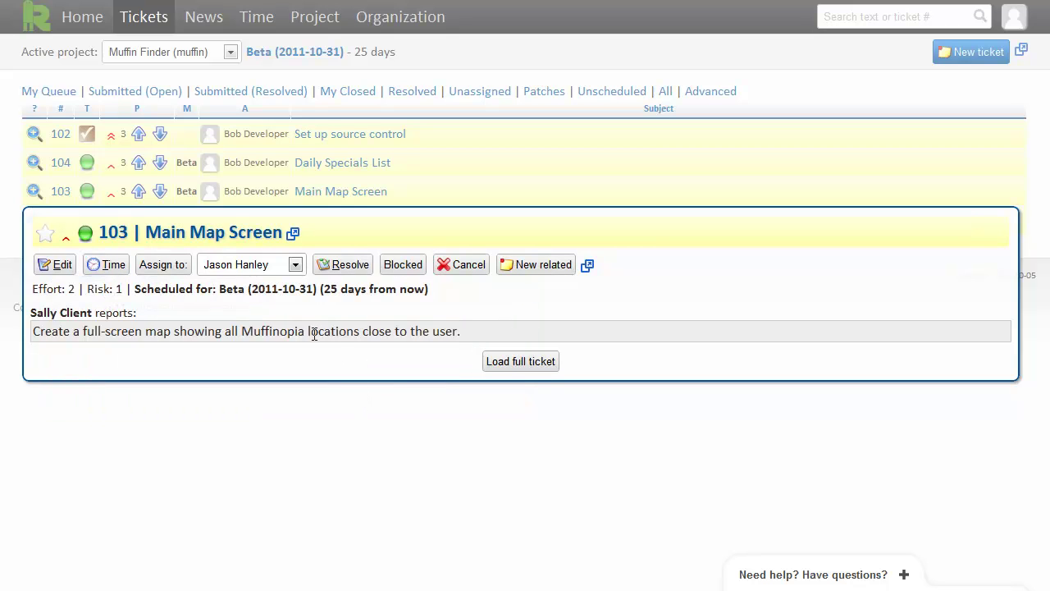
Begin resolving ticket 103 with testing 'not much' and notes 'it was really hard'
click(348, 267)
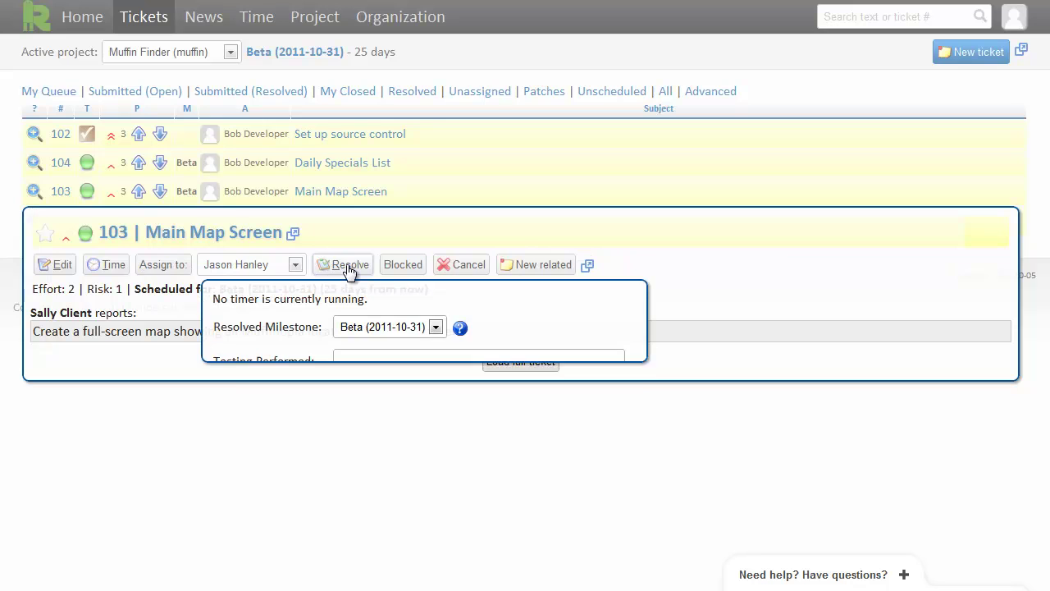
click(351, 363)
text(not much)
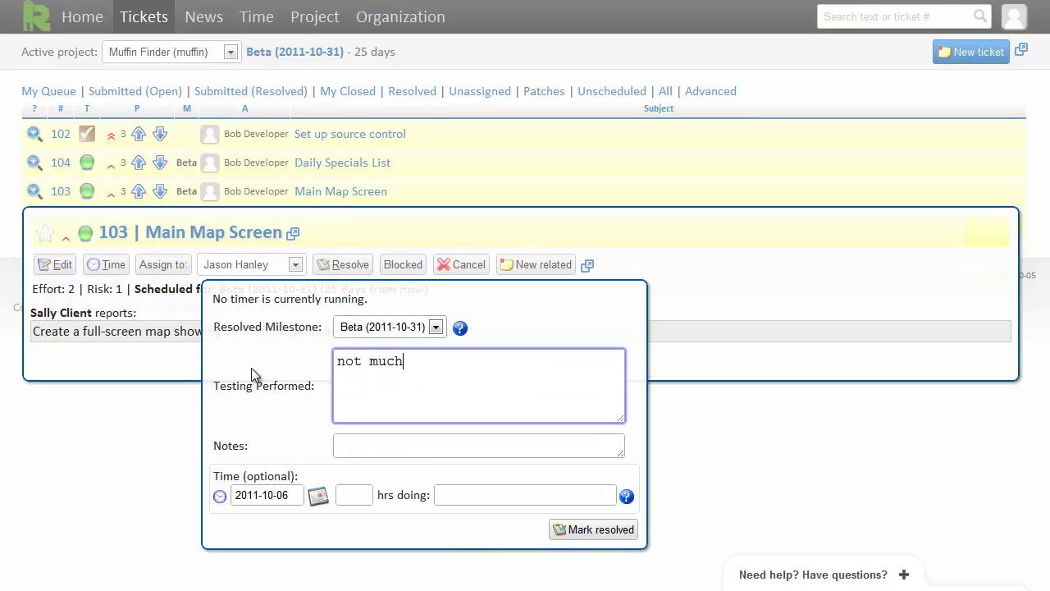
click(343, 443)
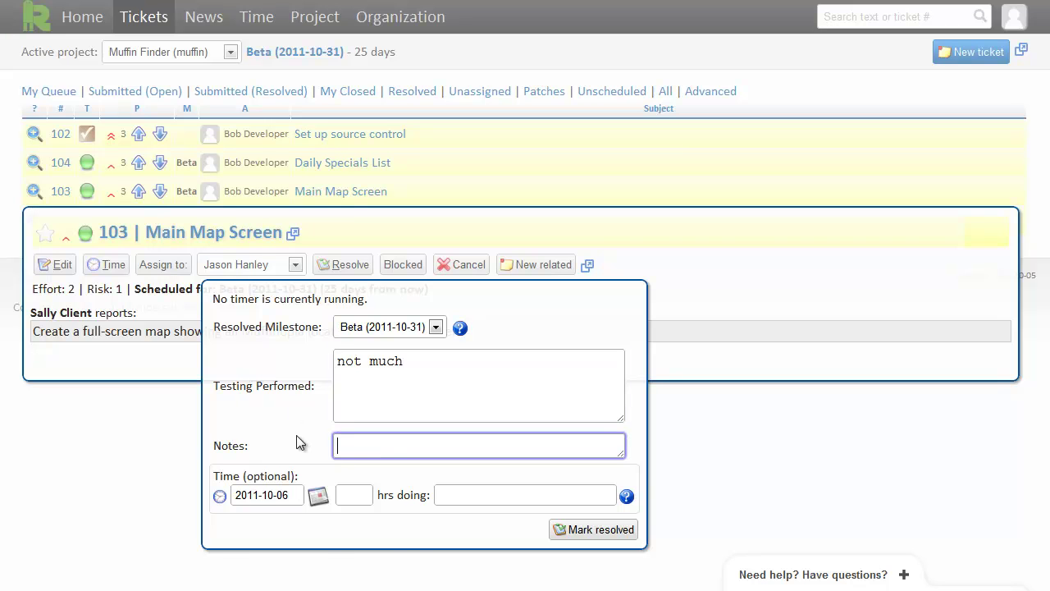
text(it was really hard)
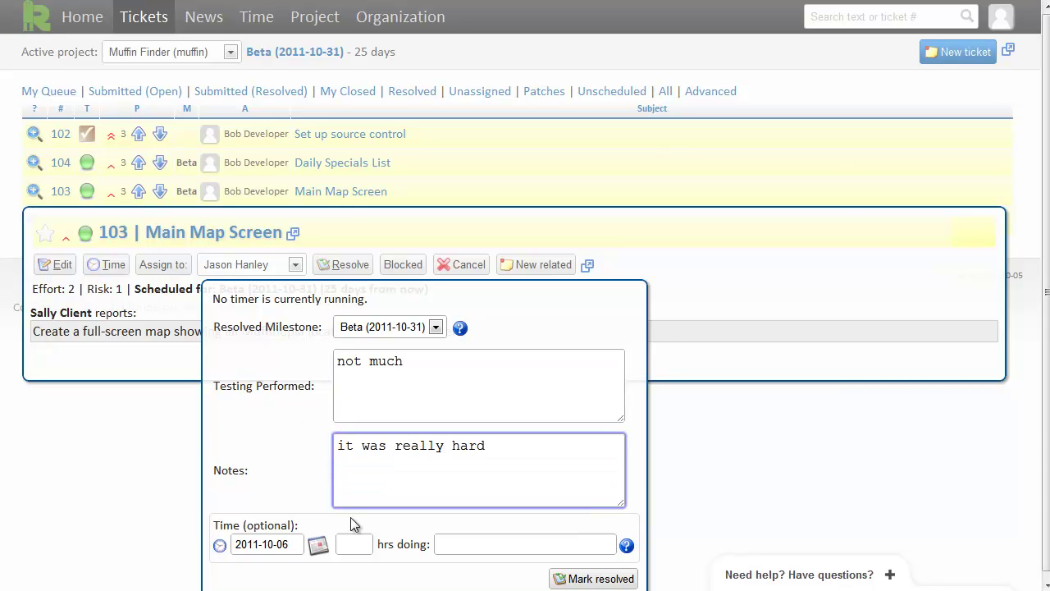
Log 10 hours described as 'lots' and mark the ticket resolved
click(349, 544)
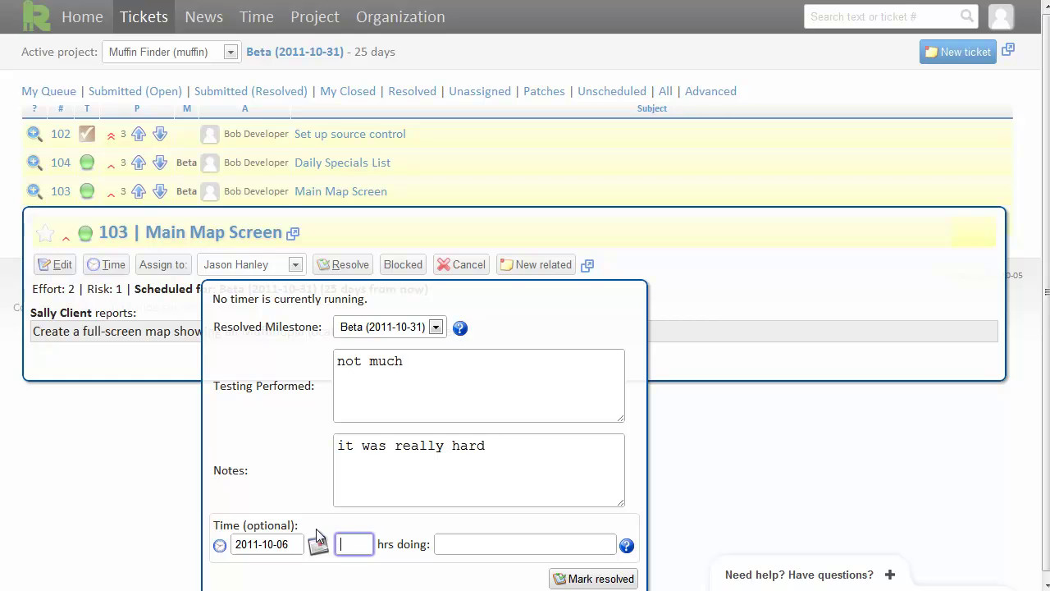
text(10)
click(443, 545)
text(lots)
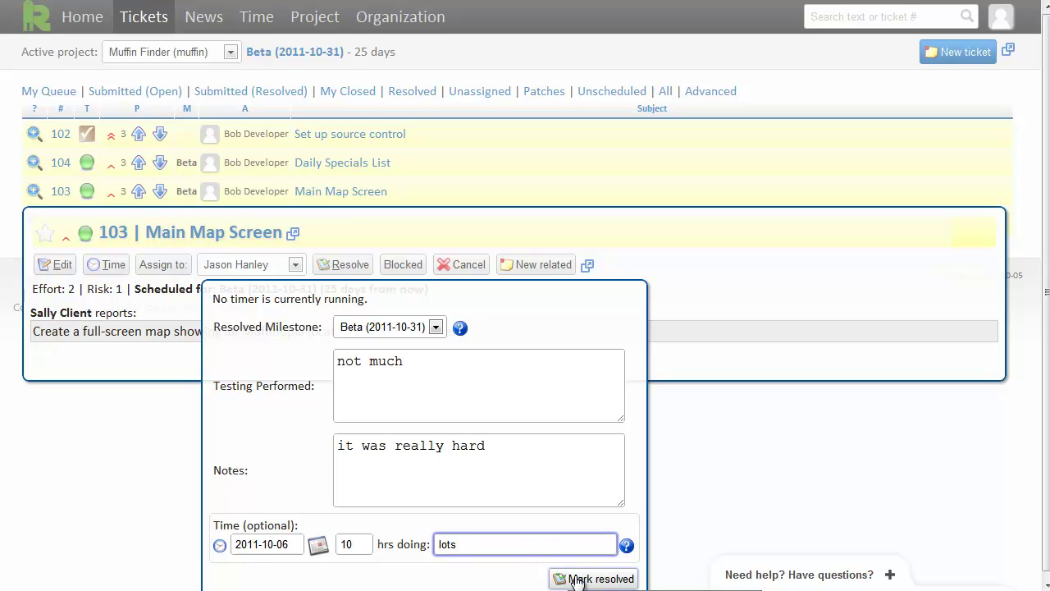
click(566, 578)
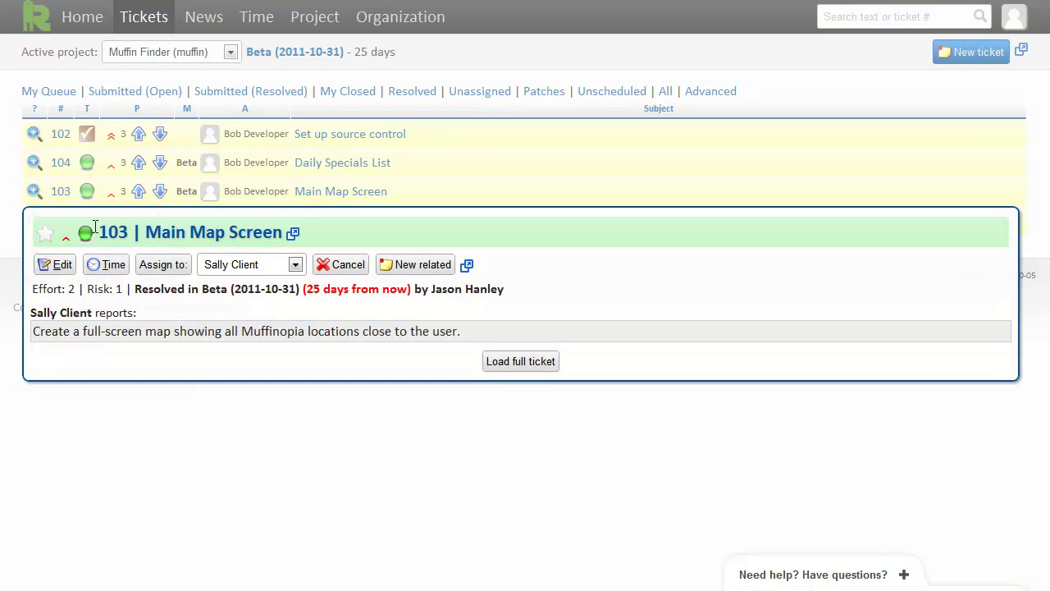
click(2, 211)
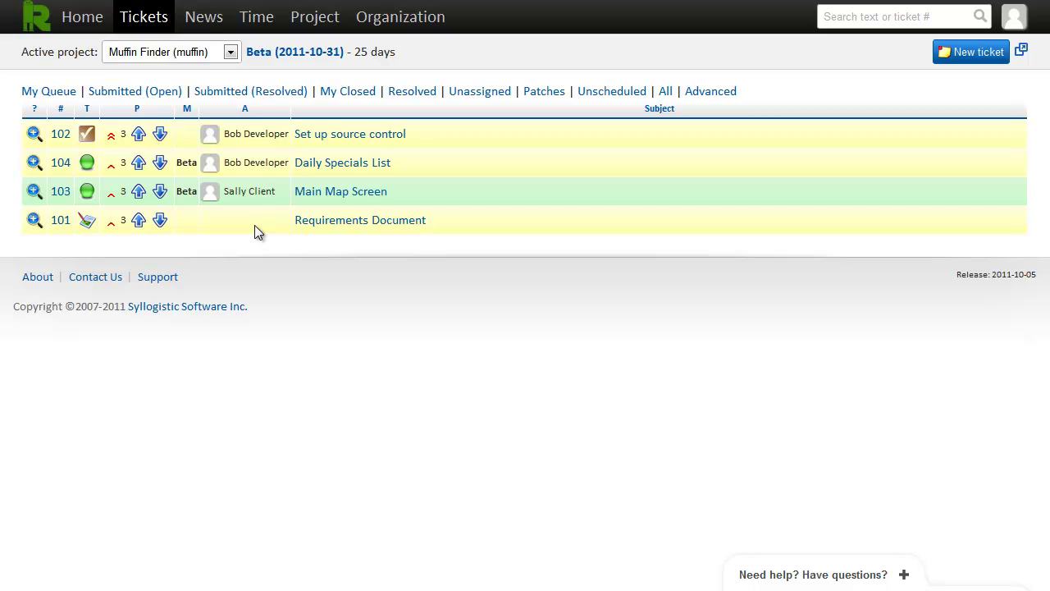
Show the News feed of today's Muffin Finder events, with ticket 103's resolution at the top
click(205, 22)
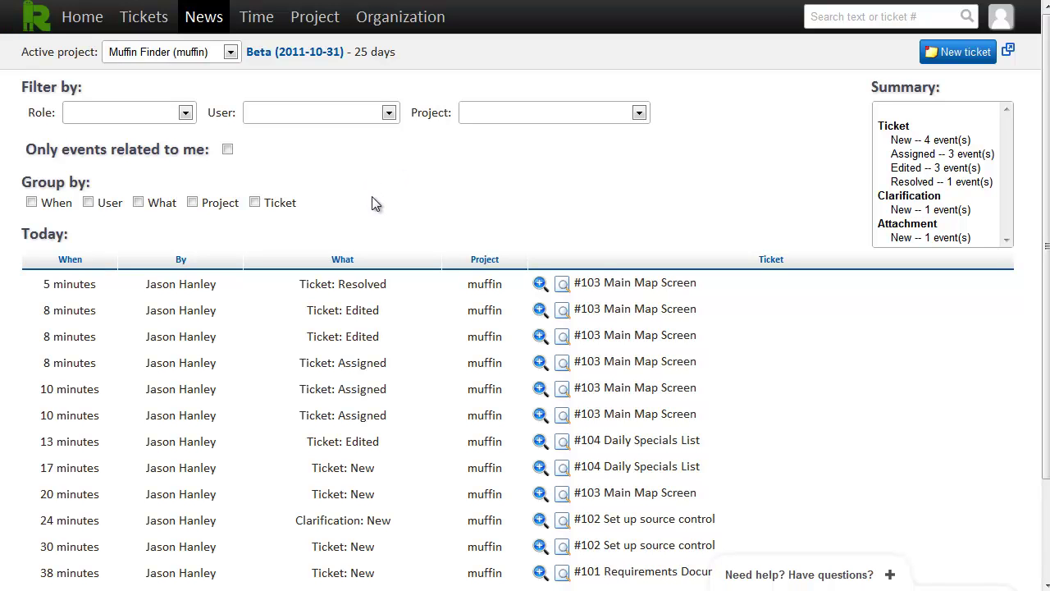
scroll(374, 201, down, 3)
scroll(373, 201, up, 3)
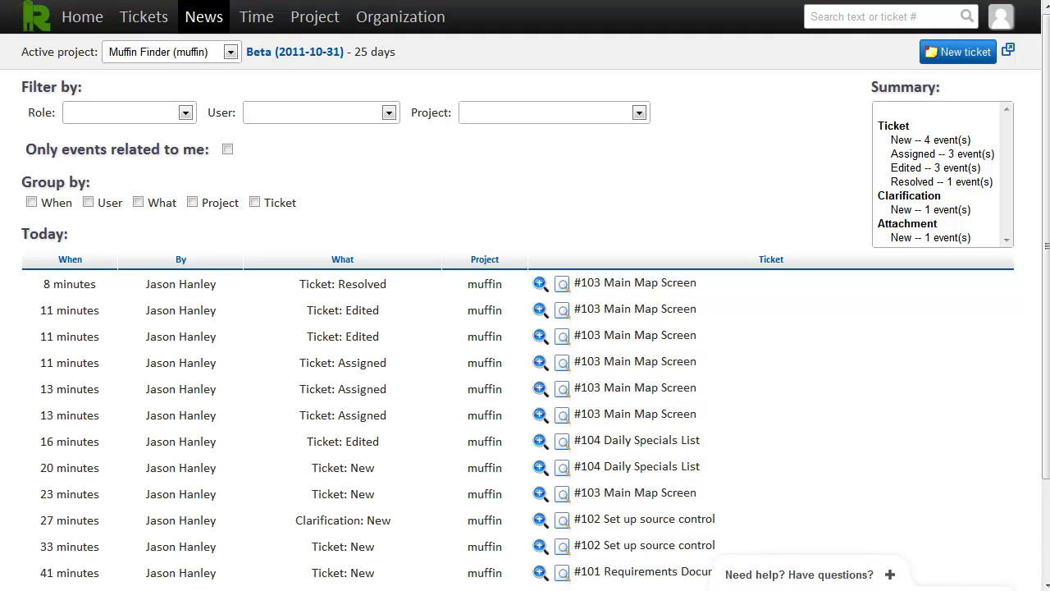
Go from the ticket list to the Contact Us form and place the cursor in the empty comments box
click(143, 19)
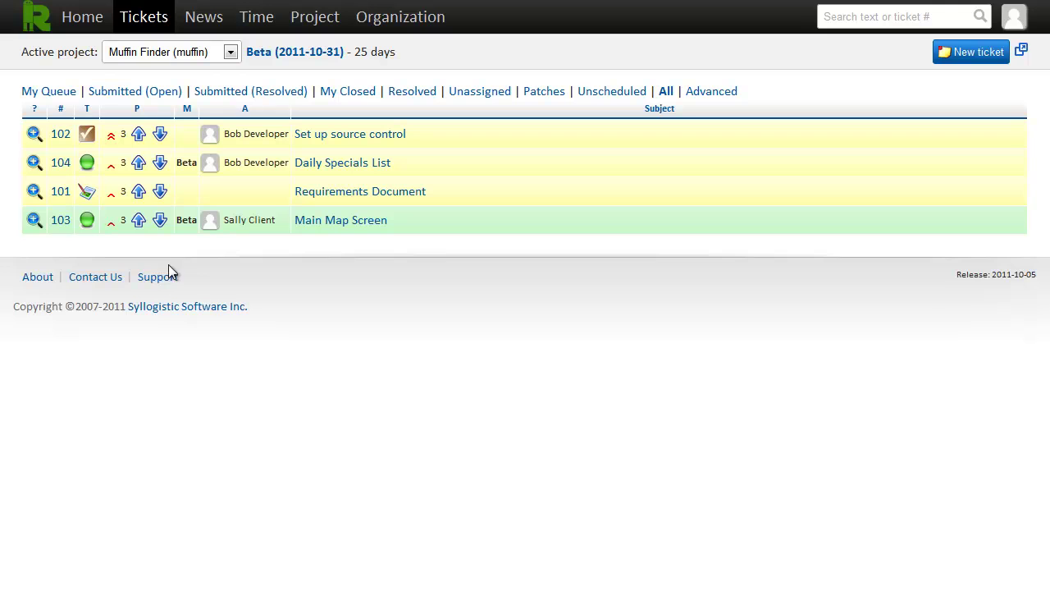
click(96, 281)
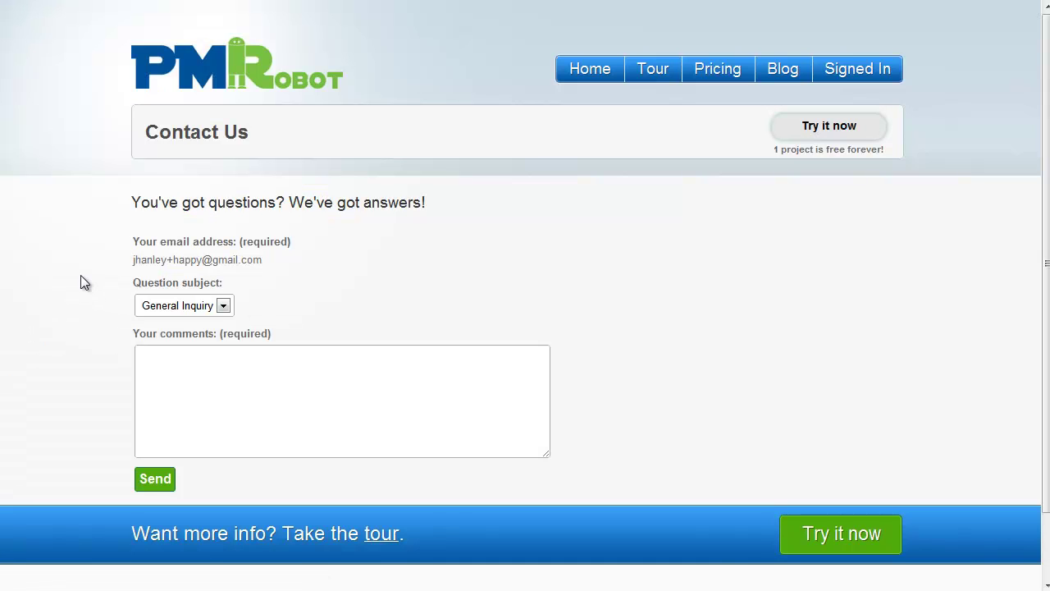
click(171, 411)
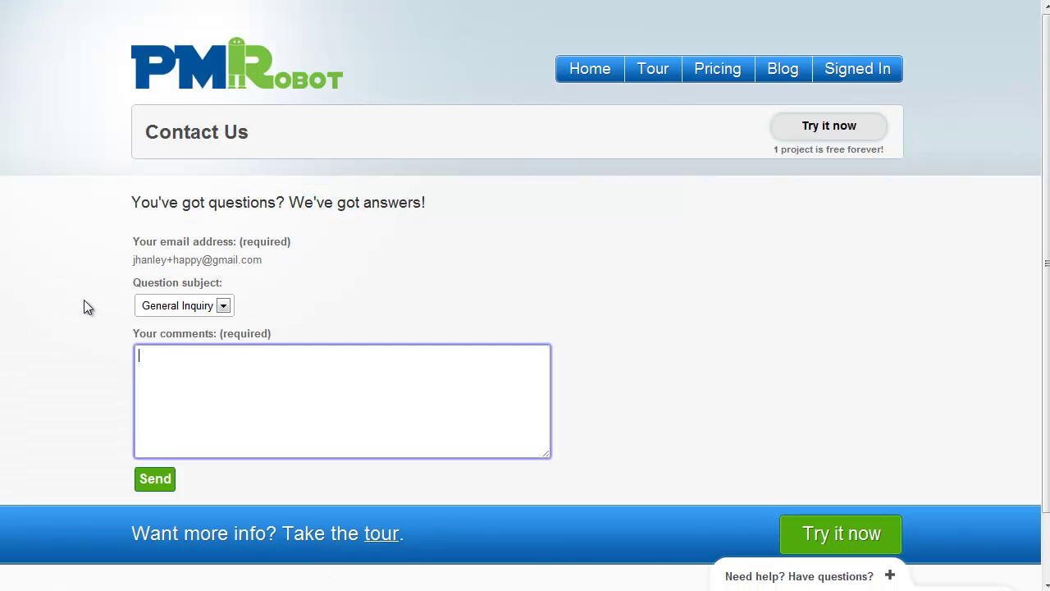